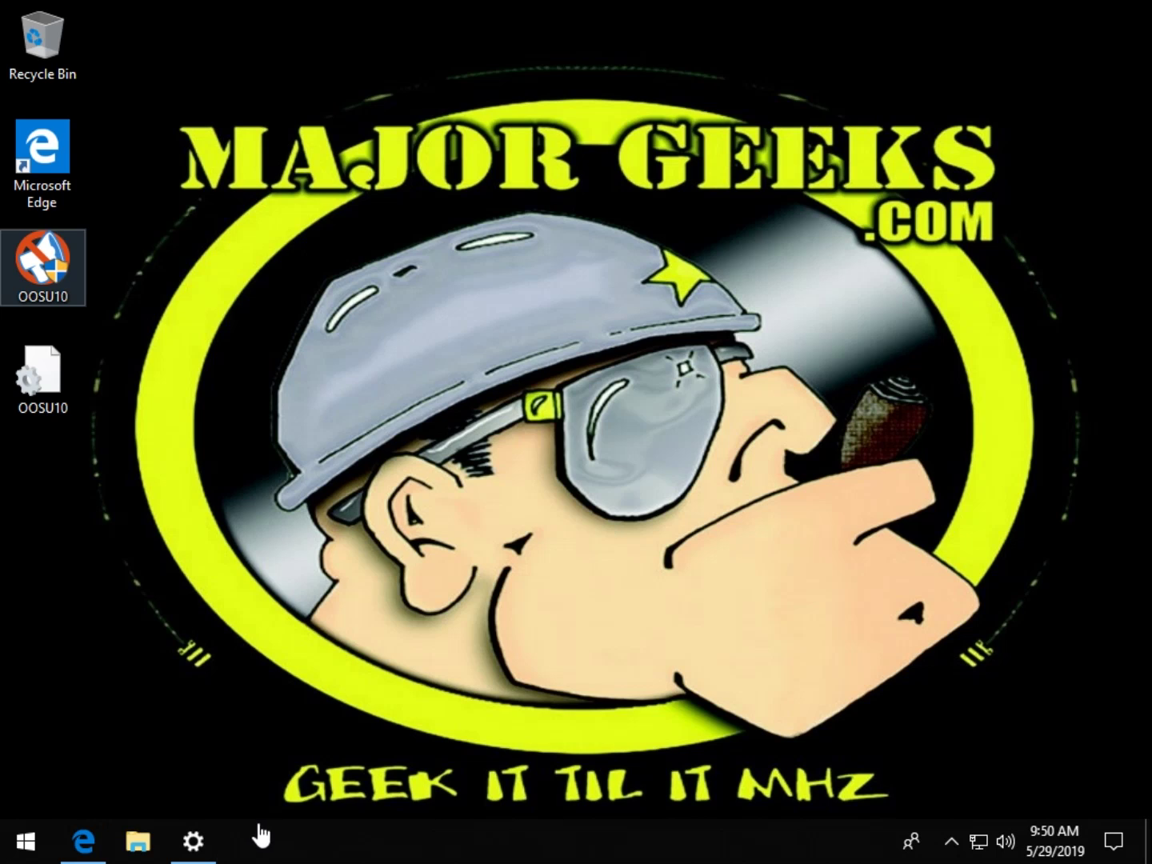
Step: Review the Diagnostics & feedback warning, then bring the MajorGeeks fix article forward
click(196, 848)
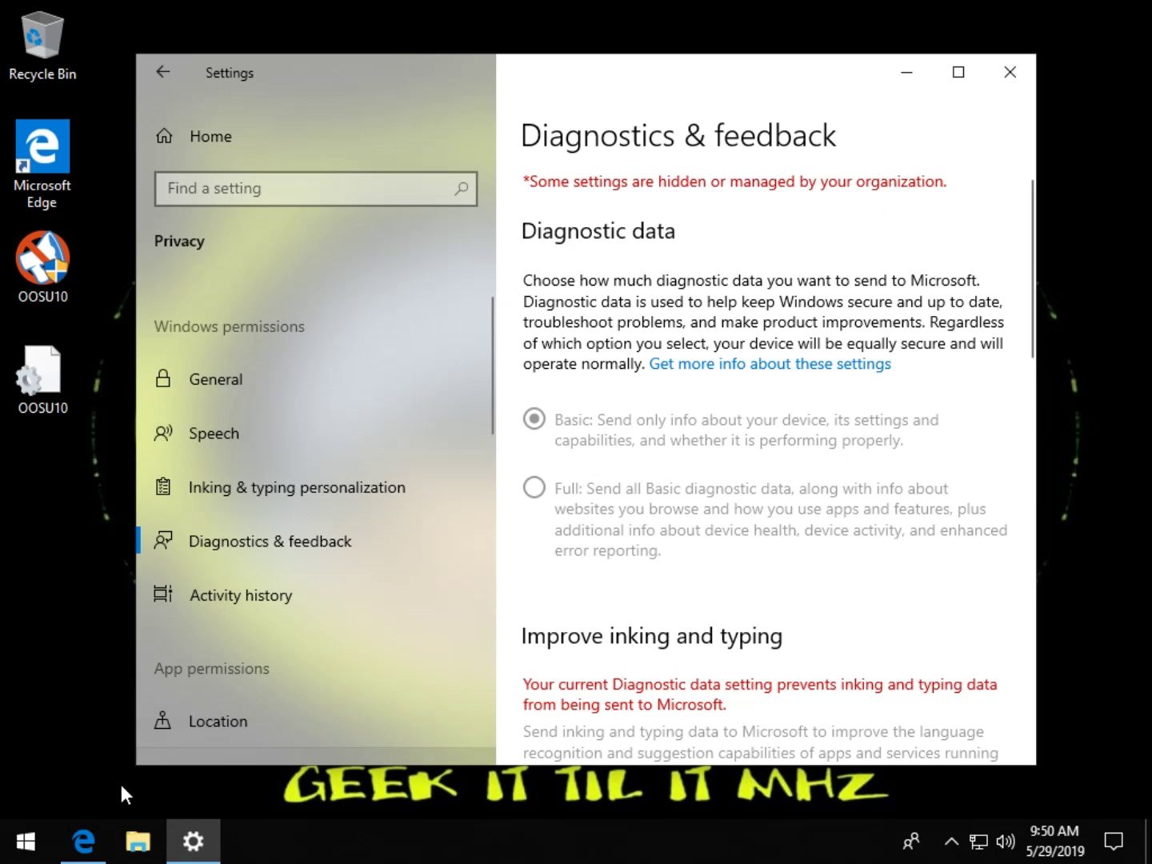
click(82, 840)
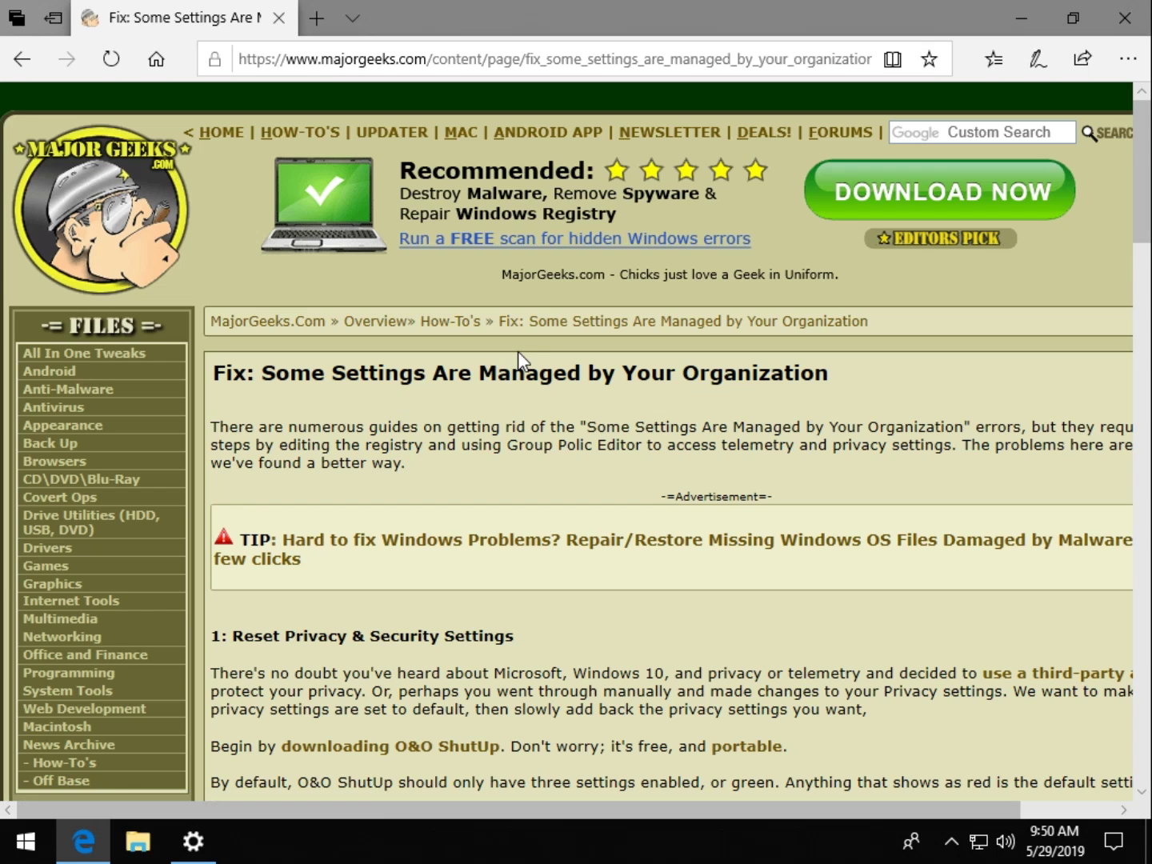
Step: Launch O&O ShutUp10 from its desktop icon with administrator rights
click(1011, 25)
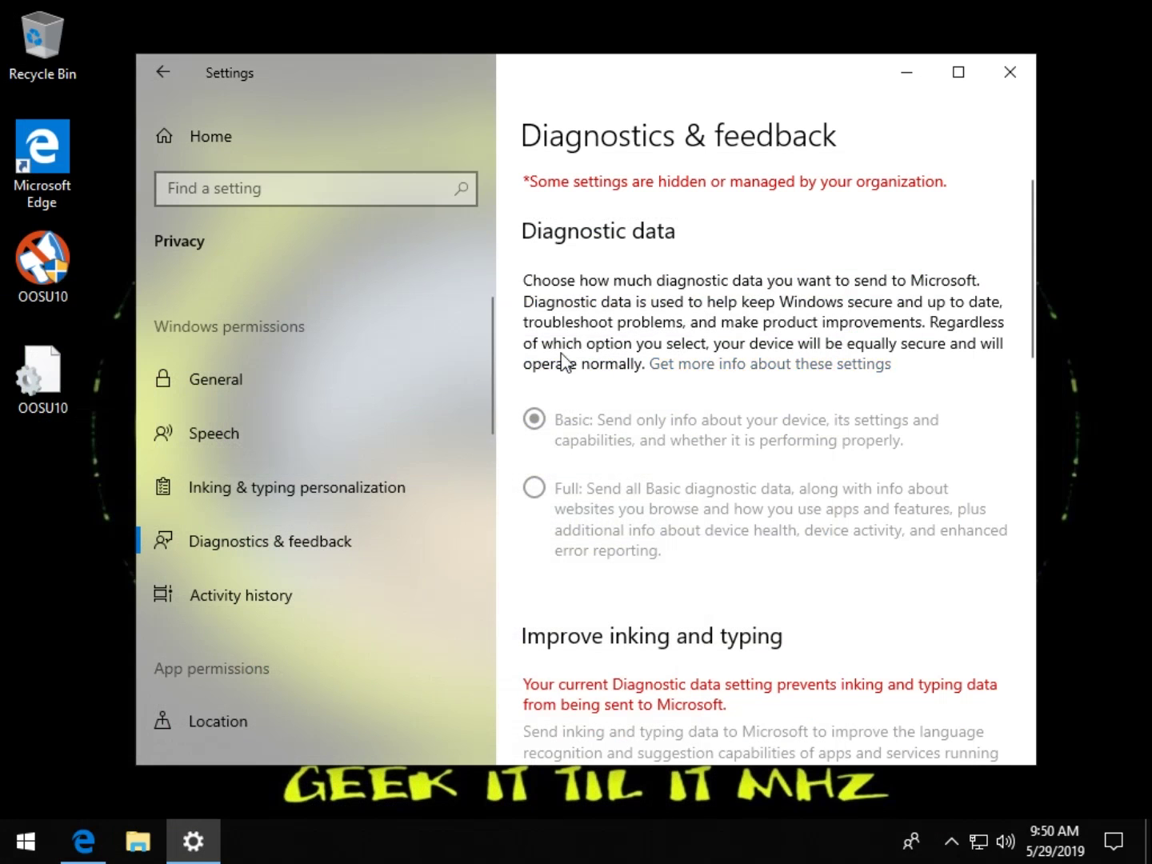
double_click(41, 262)
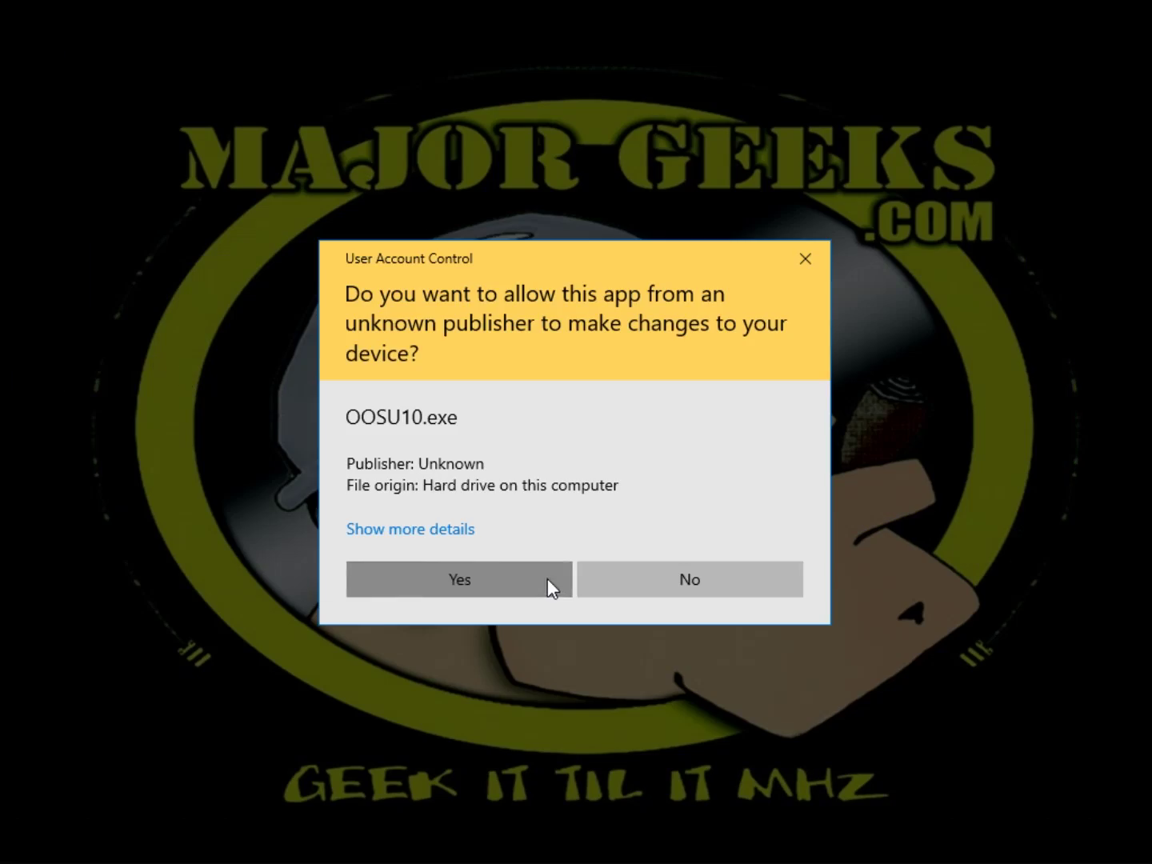
click(547, 578)
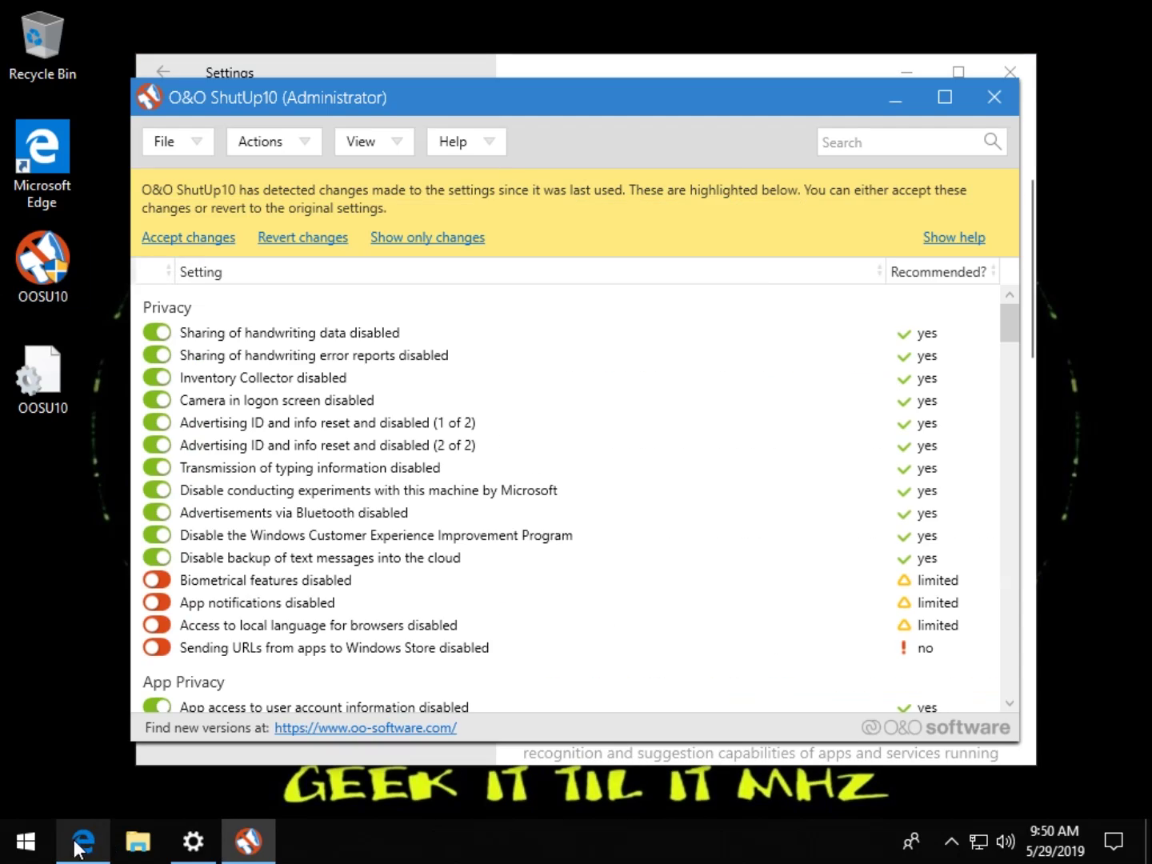
Step: Read further down the MajorGeeks fix article, then hide Edge again
click(80, 840)
scroll(492, 646, down, 2)
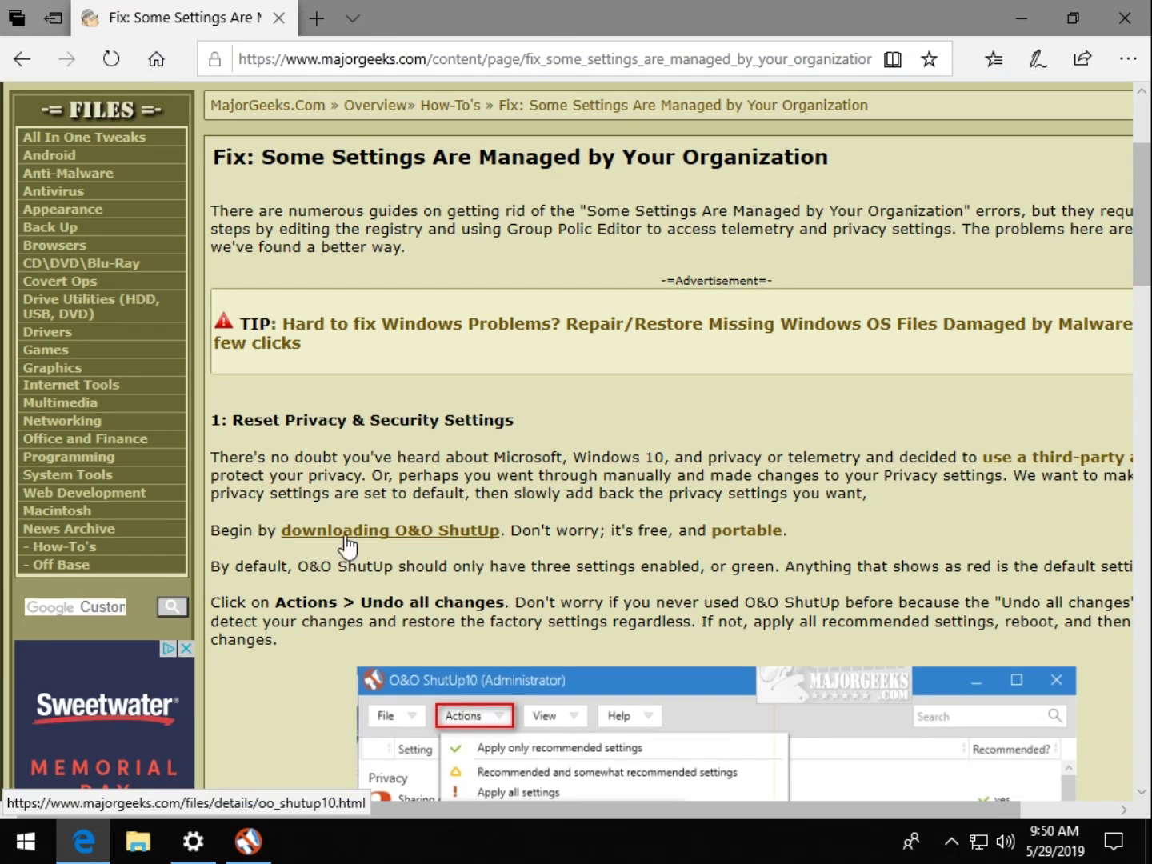
click(1022, 7)
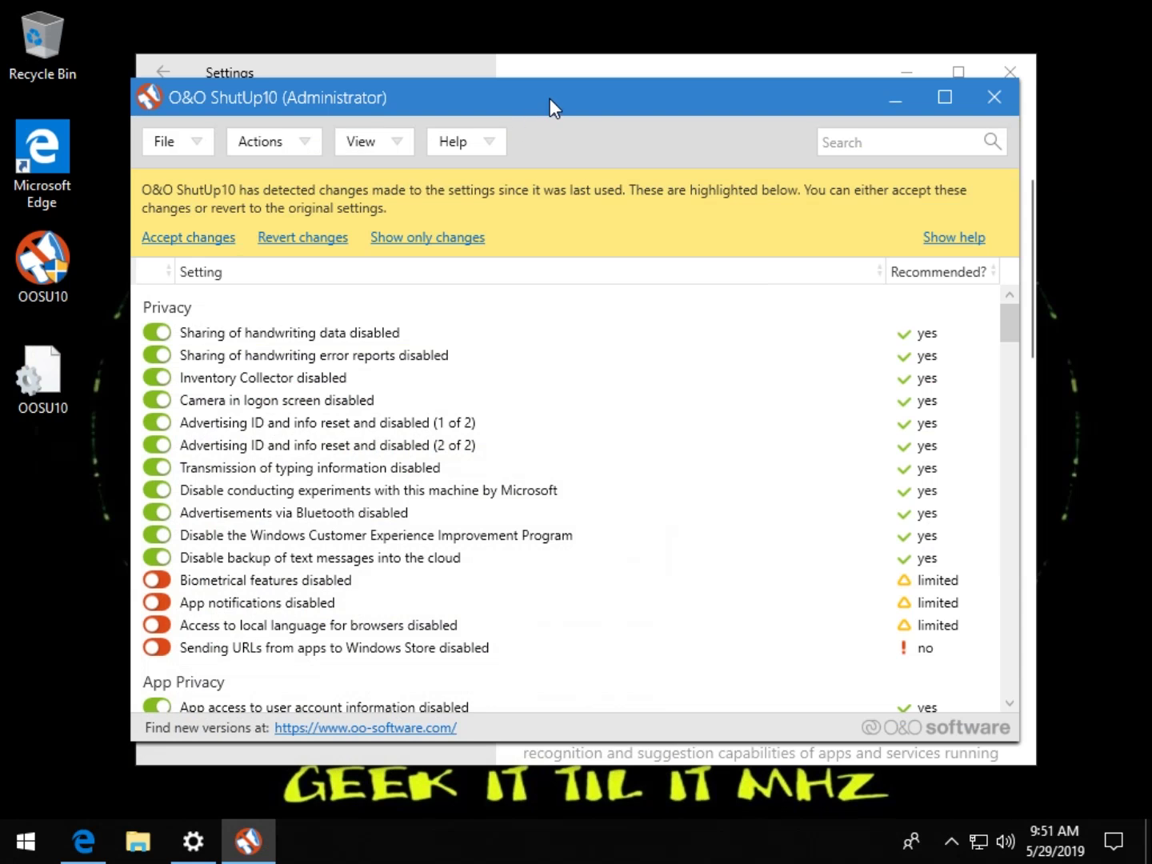
Step: Move the ShutUp10 window lower and bring up its Actions menu of bulk options
drag(552, 106, 600, 167)
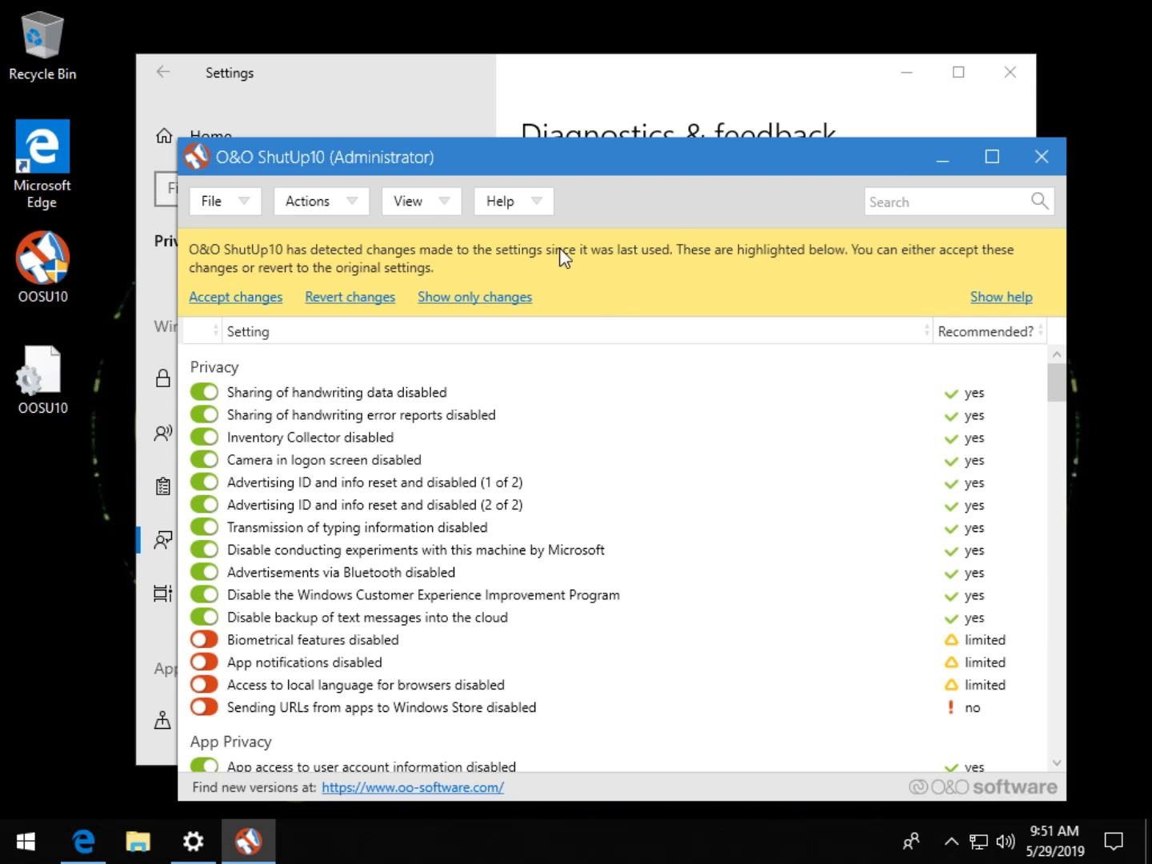
click(352, 206)
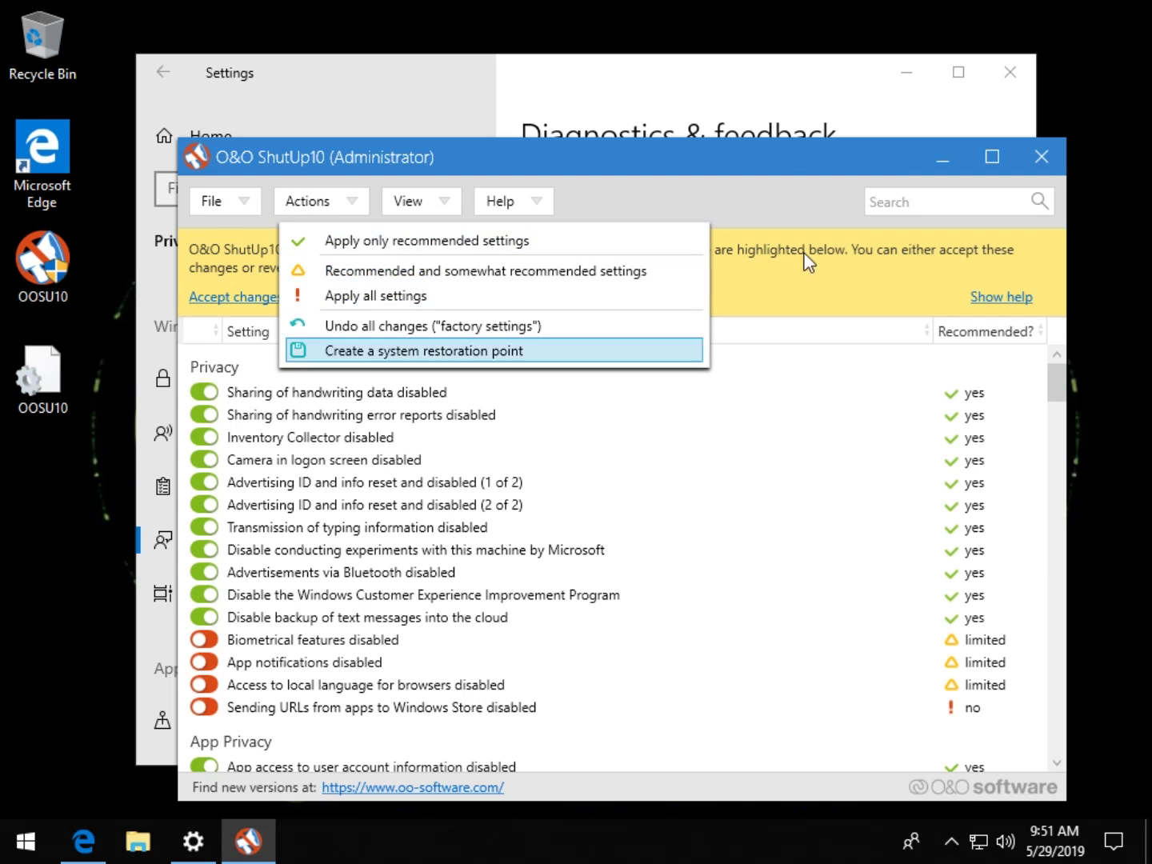
click(773, 189)
scroll(226, 460, down, 5)
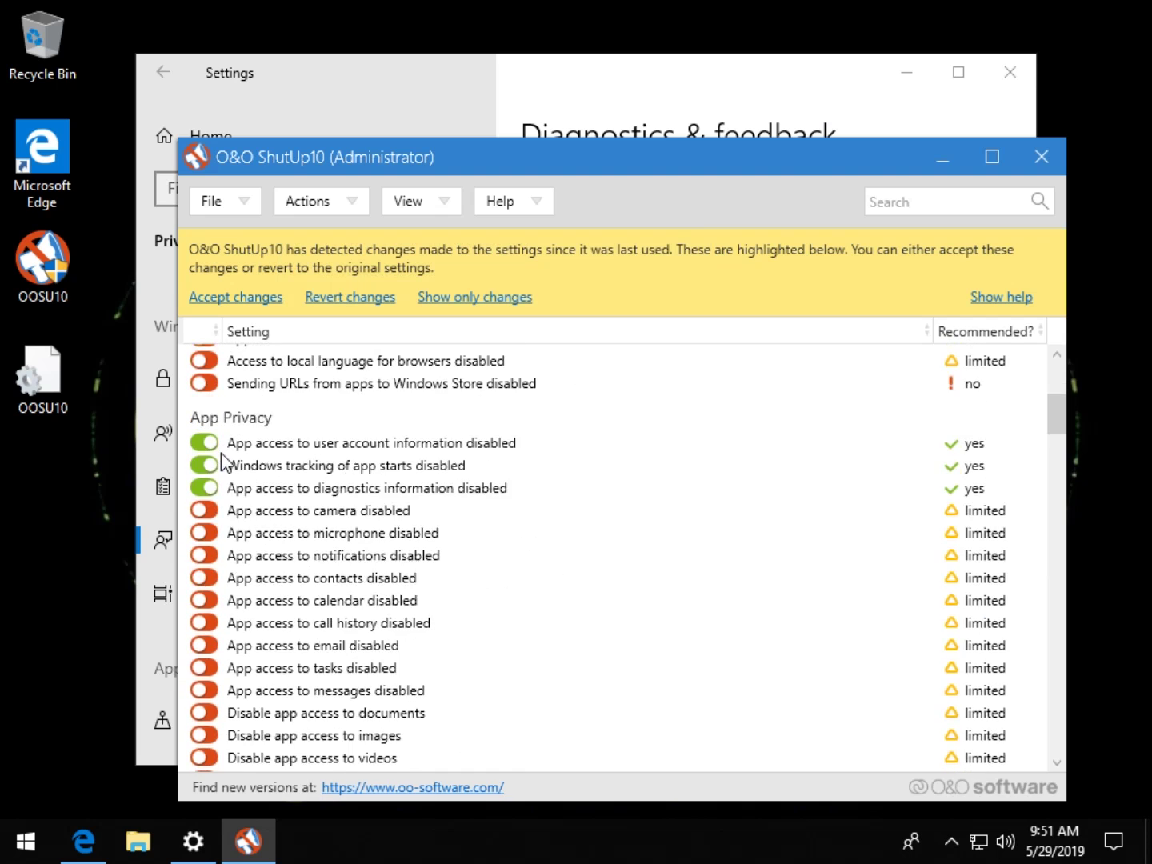
scroll(227, 457, down, 3)
scroll(238, 452, up, 5)
scroll(238, 451, up, 3)
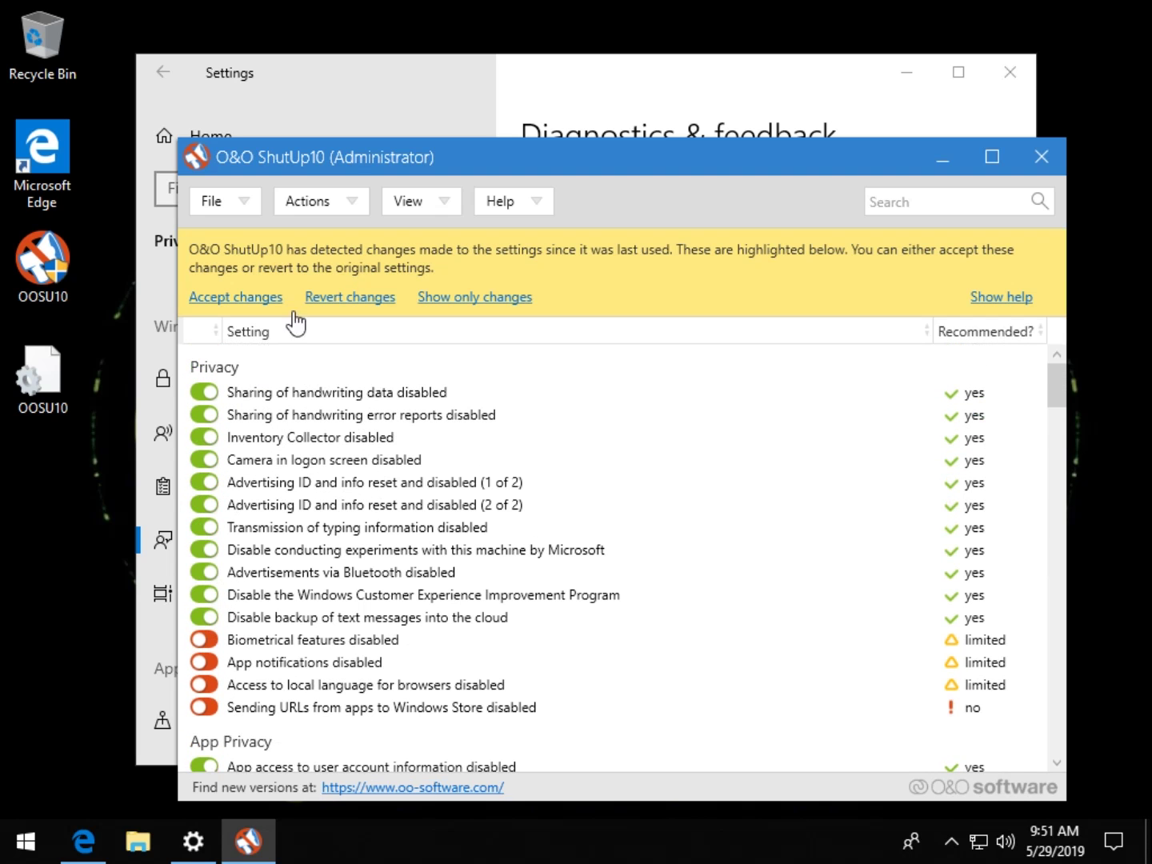
click(363, 210)
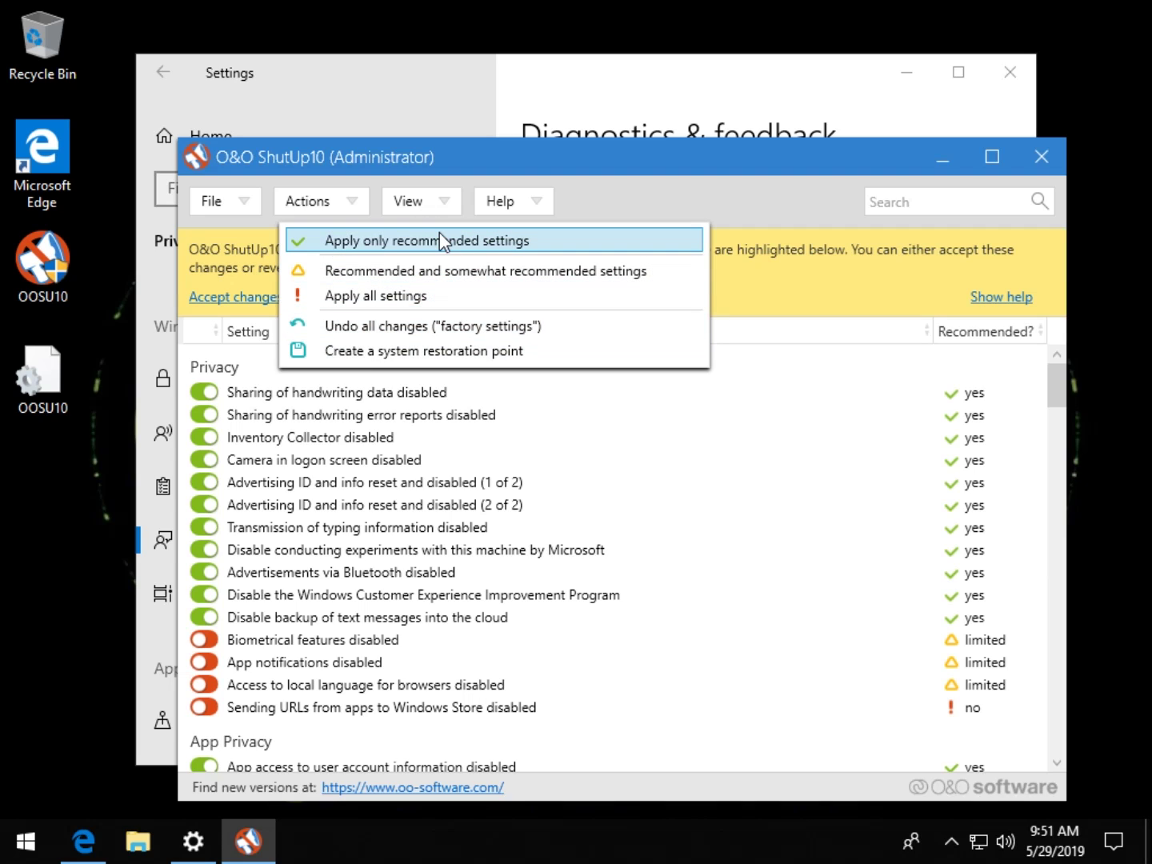
Step: Undo all changes to factory settings despite the restore point warning, then close ShutUp10
click(414, 328)
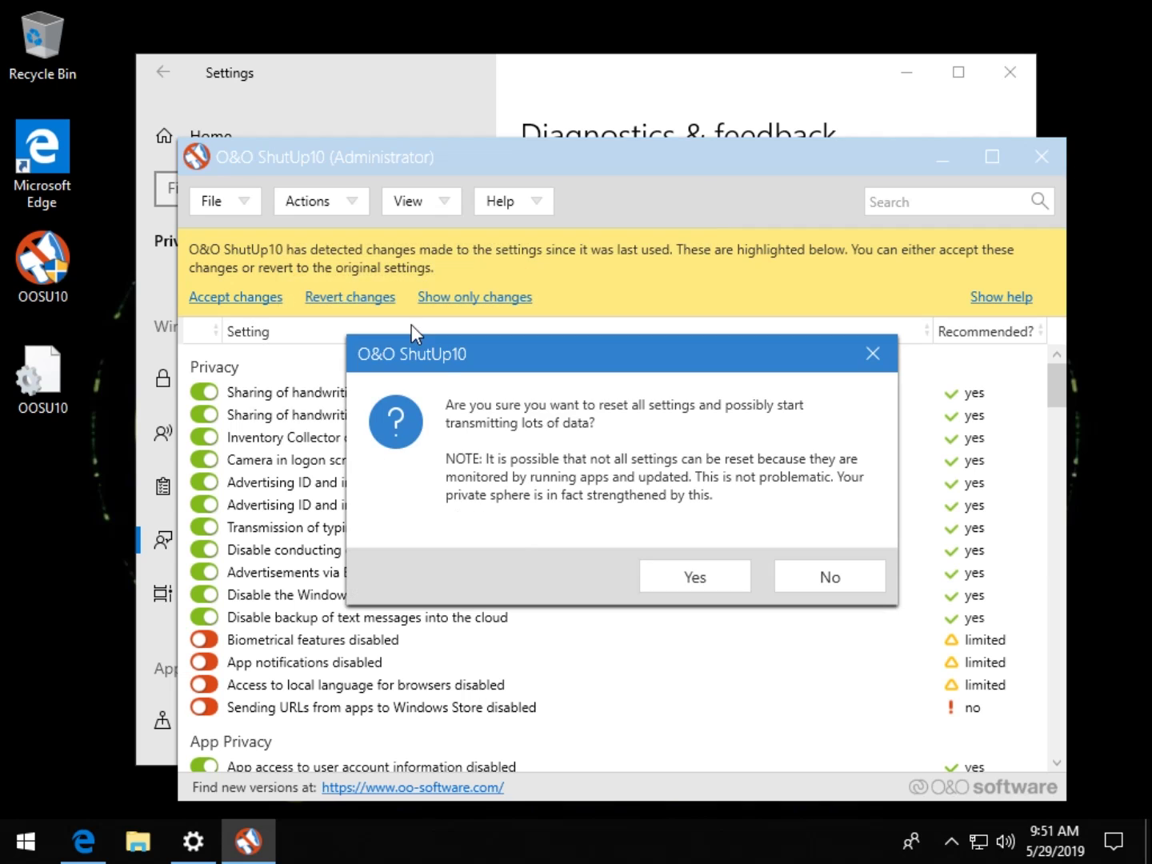
click(702, 576)
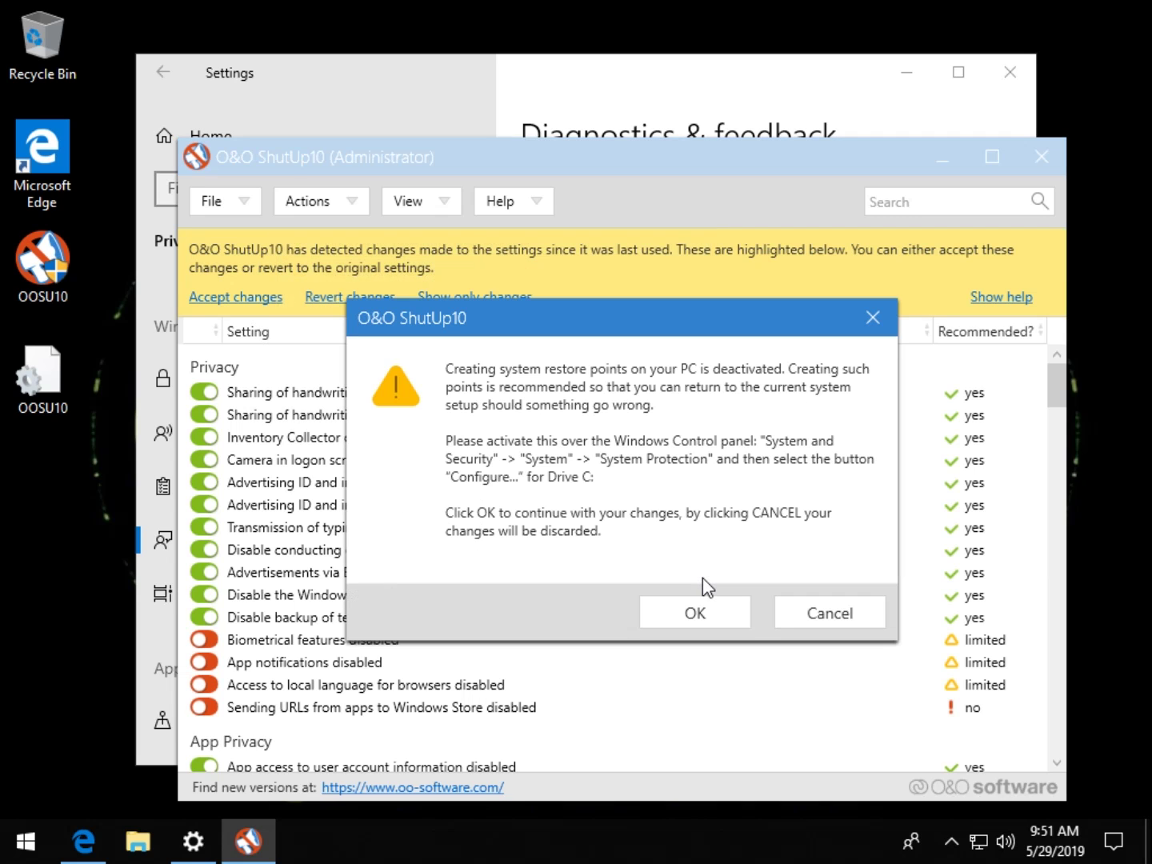
click(705, 608)
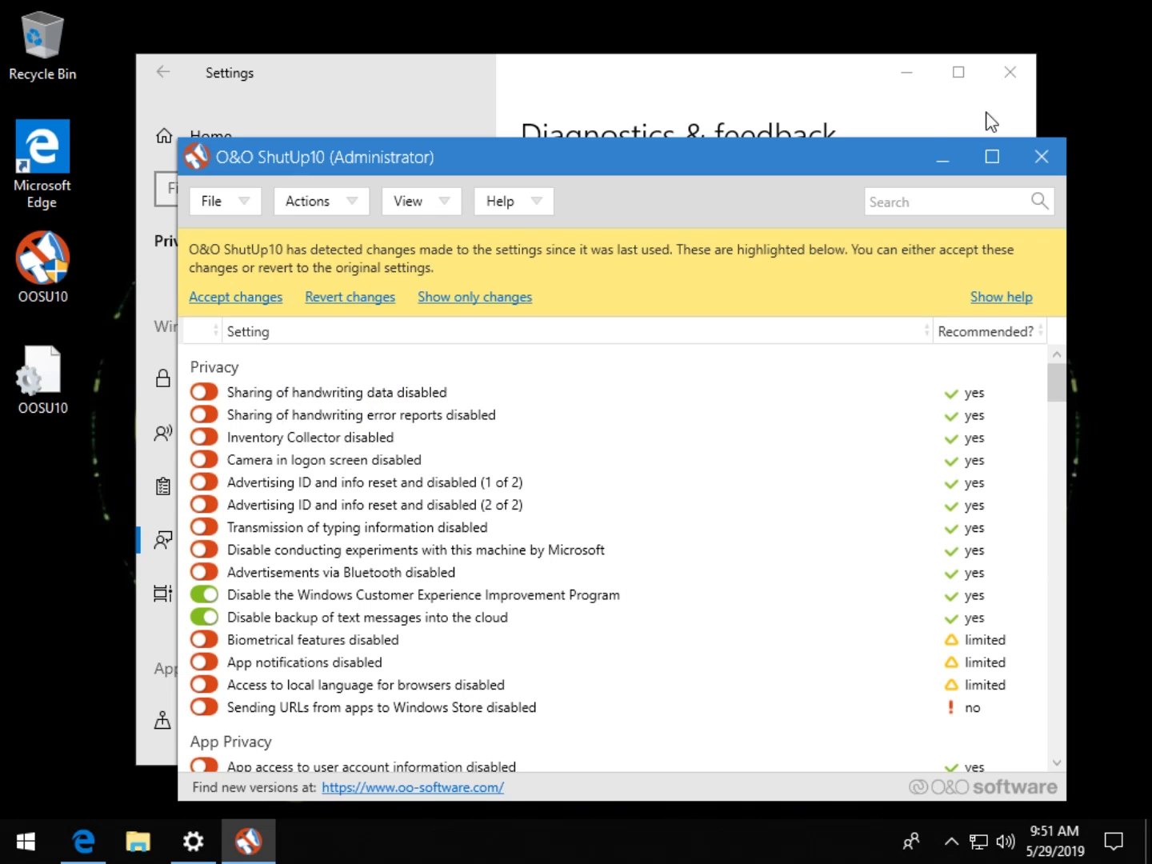
click(1037, 164)
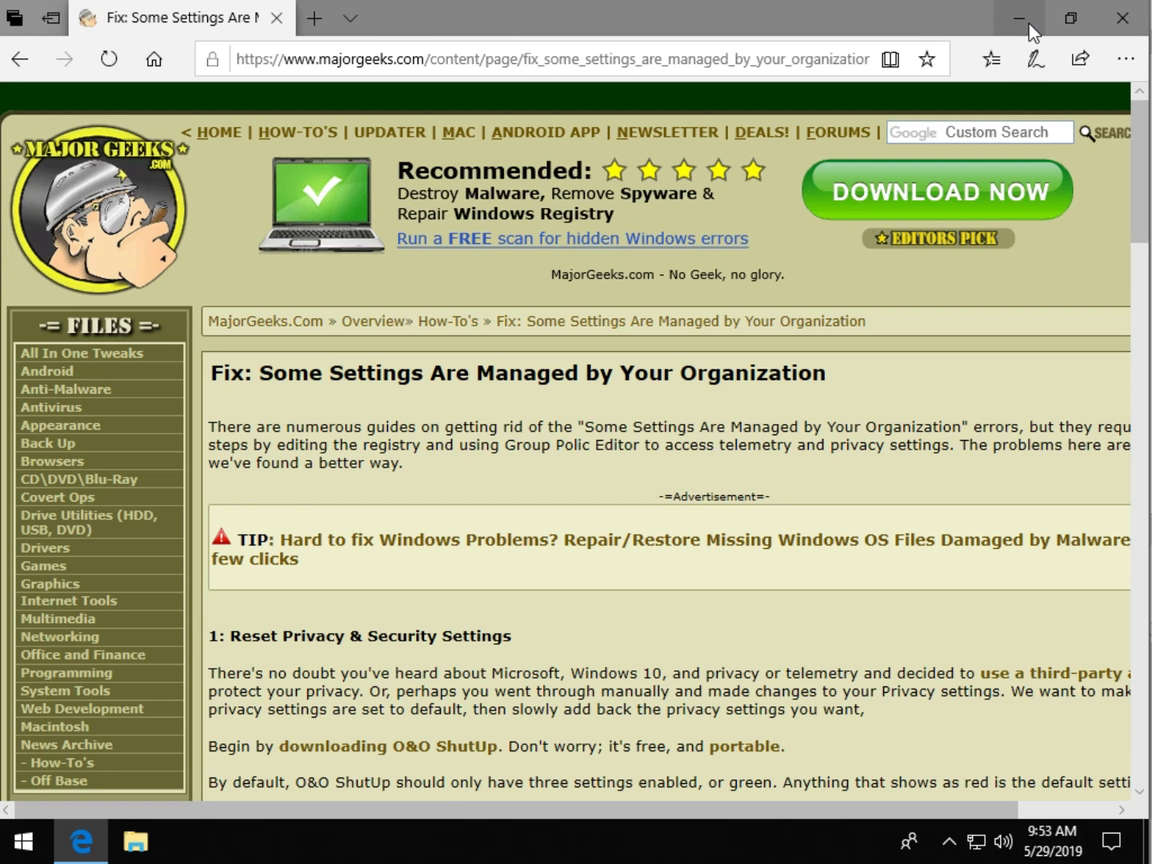
Step: Minimize the Edge article to reveal the desktop
click(1029, 24)
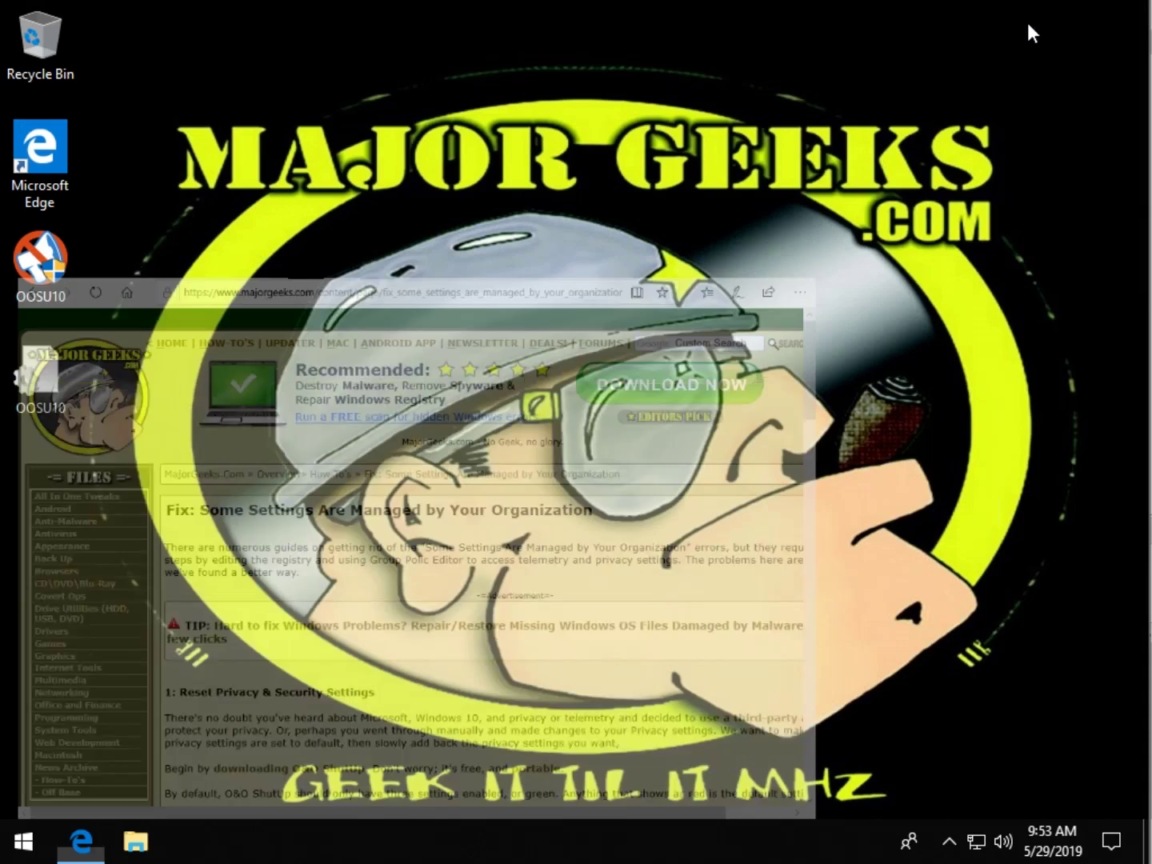
Step: Go to Windows Settings > Privacy > Diagnostics & feedback from the Start menu
click(25, 841)
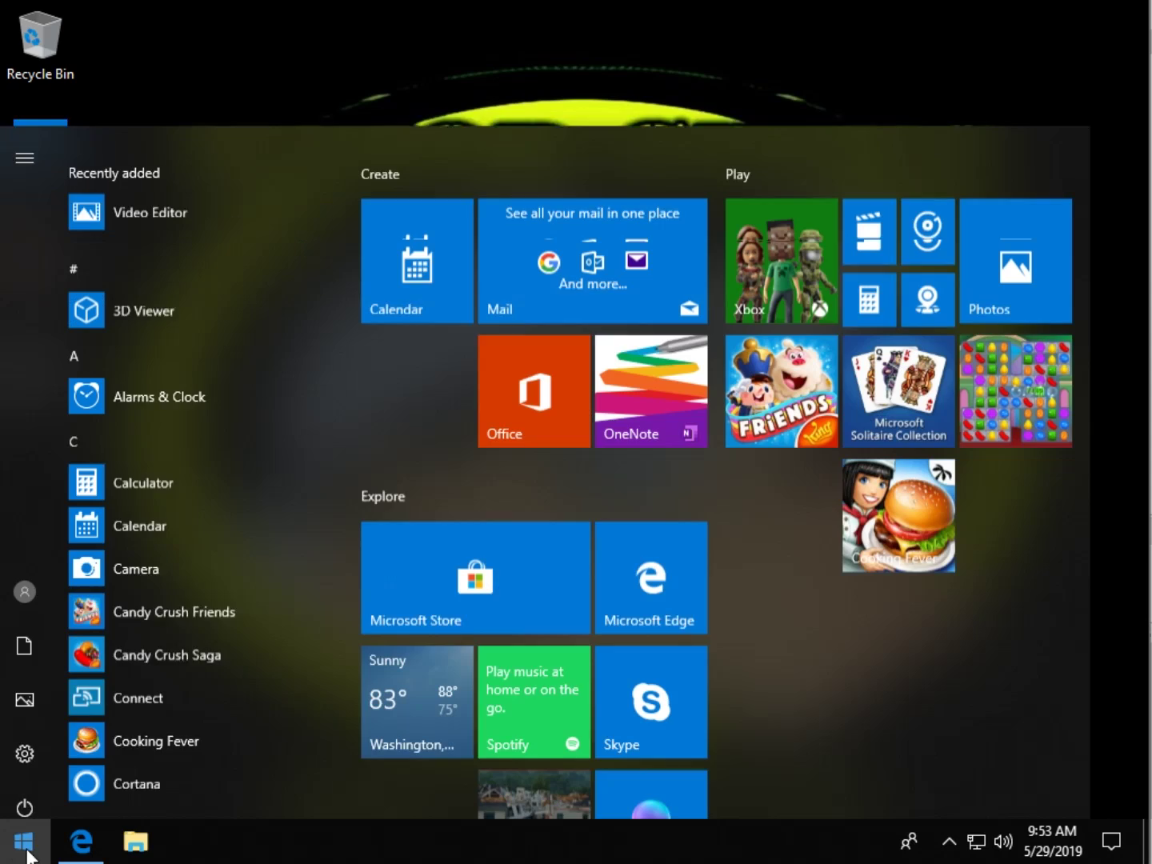
click(35, 741)
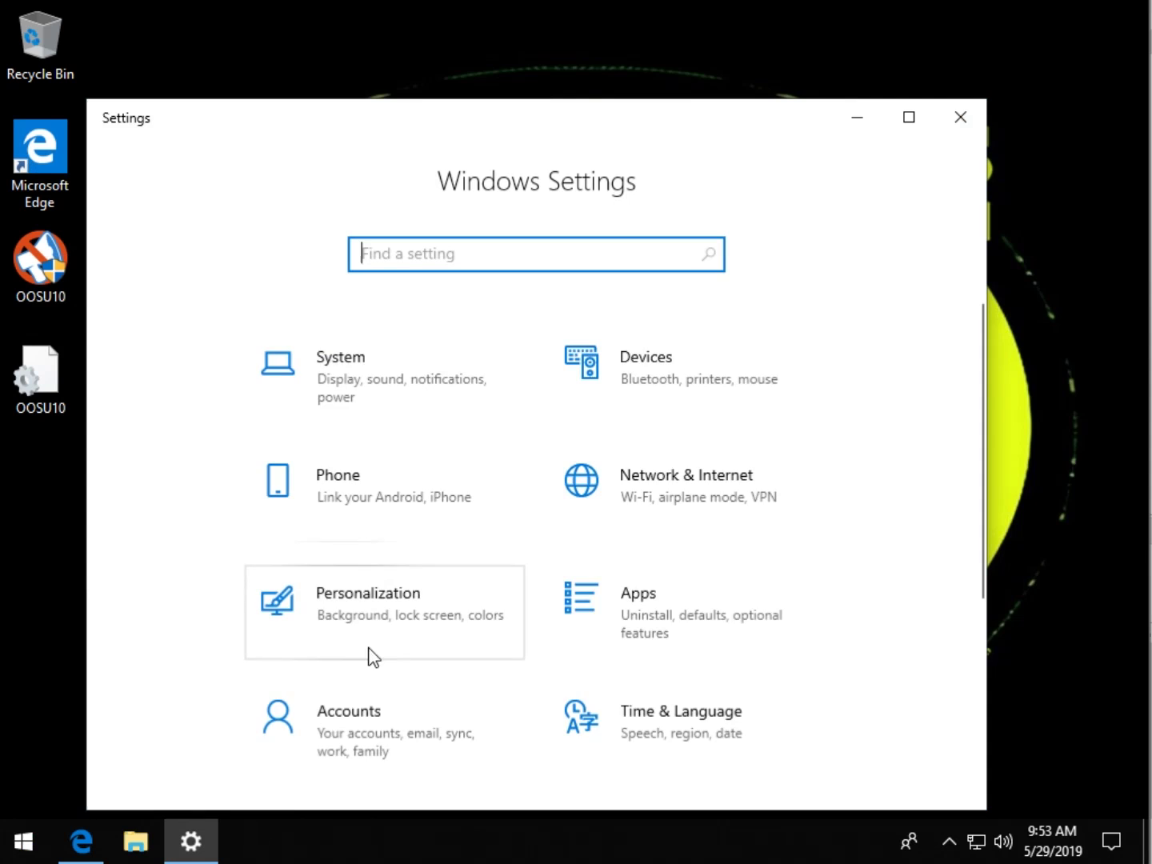
scroll(372, 656, down, 5)
click(666, 624)
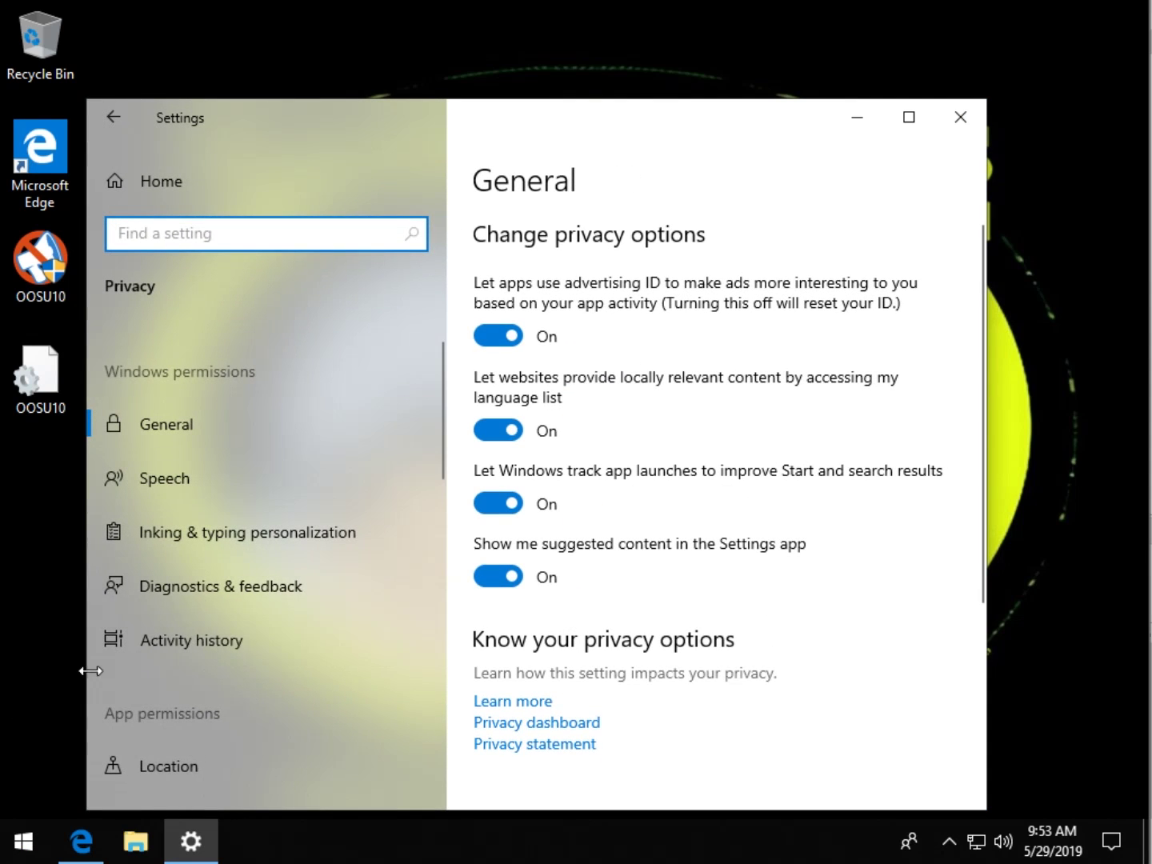
click(191, 591)
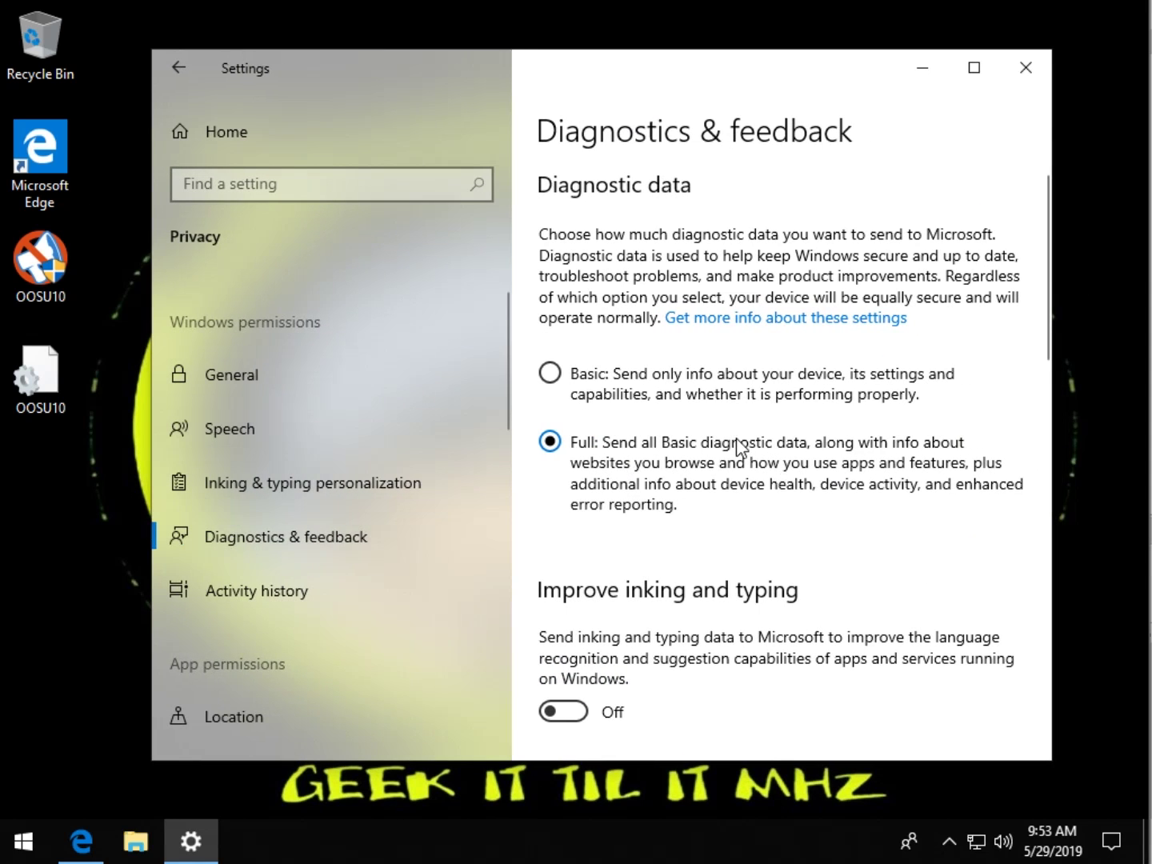
Step: Scroll the Diagnostics & feedback page to confirm the warning is gone and Full is selected
scroll(736, 447, down, 3)
scroll(740, 447, down, 3)
scroll(731, 467, down, 2)
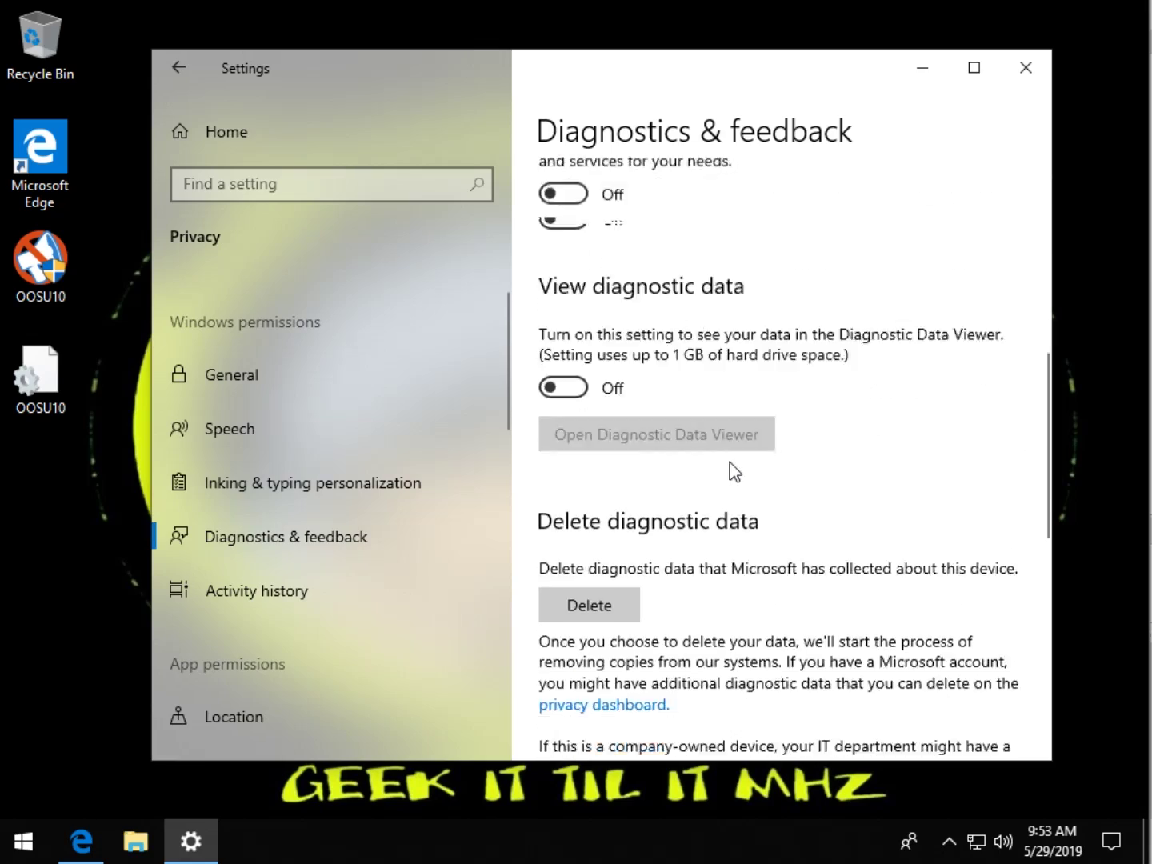
scroll(730, 471, down, 2)
scroll(730, 474, down, 2)
scroll(731, 476, down, 2)
scroll(731, 477, up, 1)
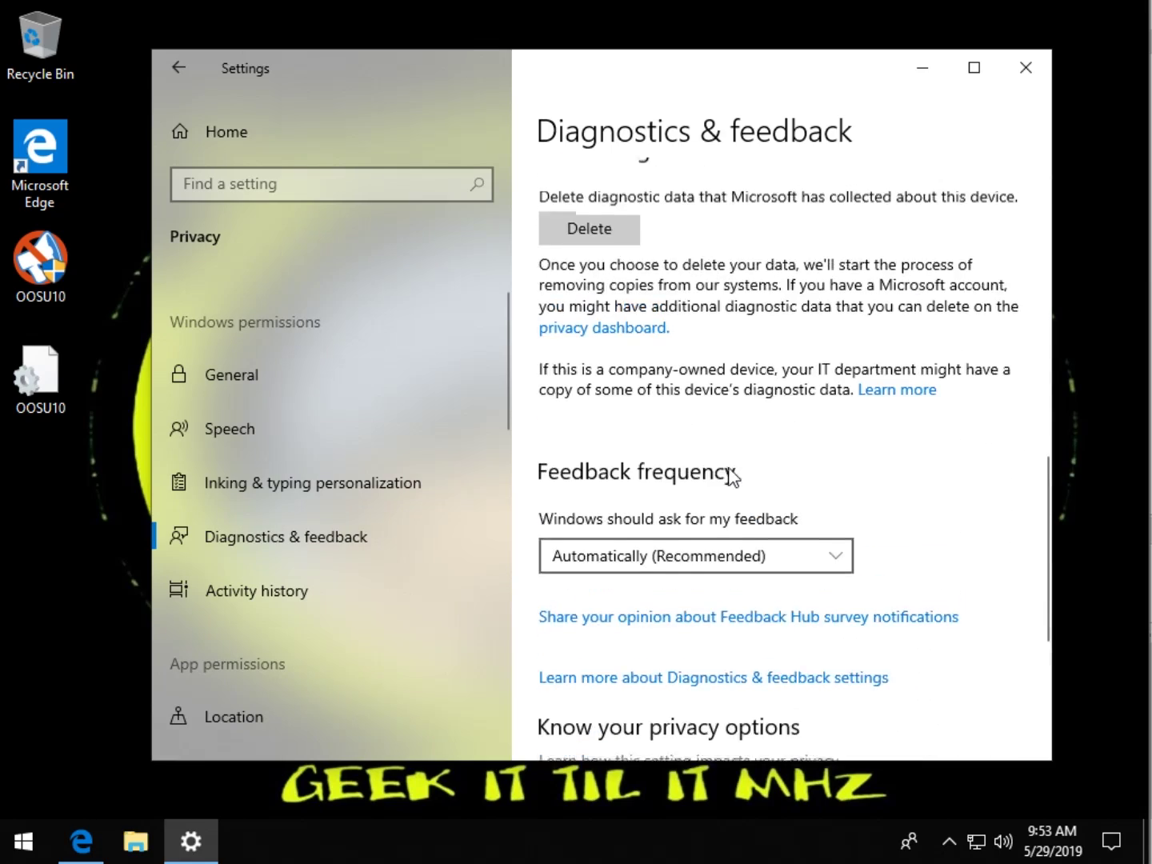
scroll(649, 568, up, 3)
scroll(650, 568, up, 3)
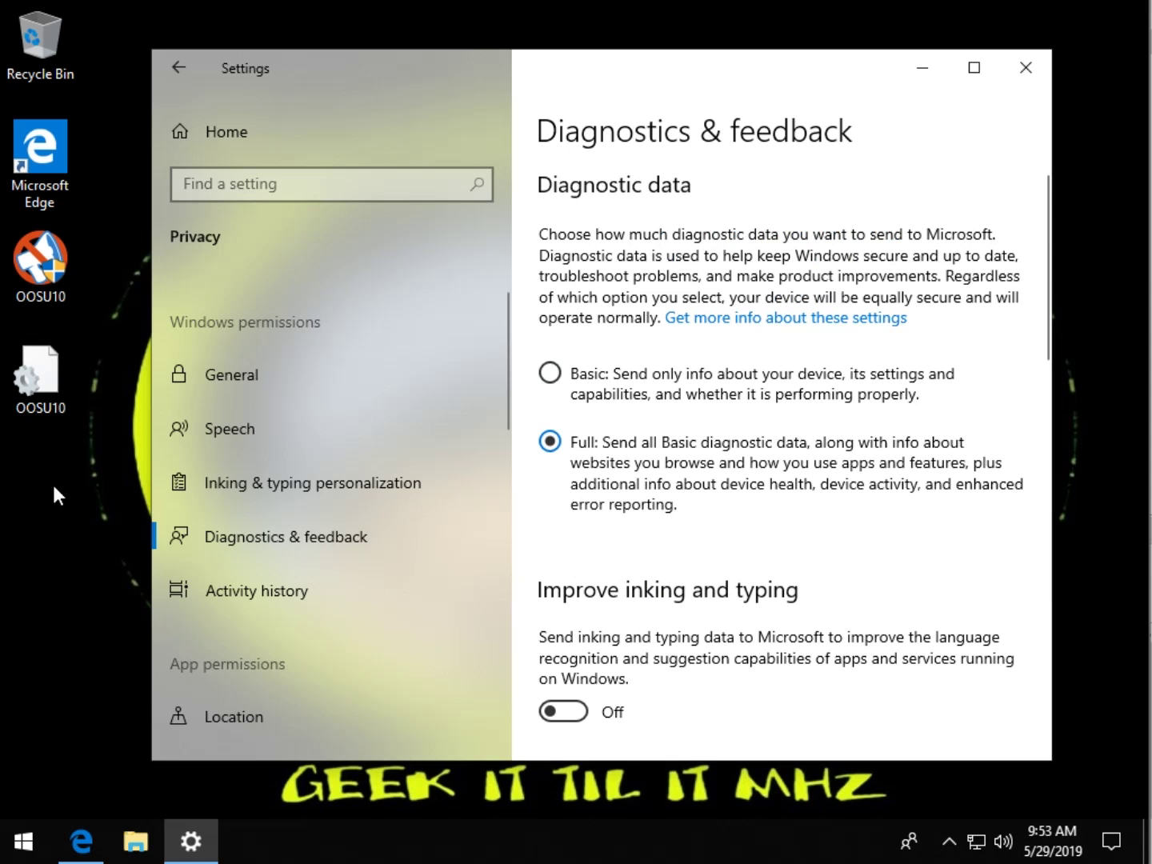
Step: Relaunch O&O ShutUp10 as administrator and shift its window slightly left
double_click(48, 281)
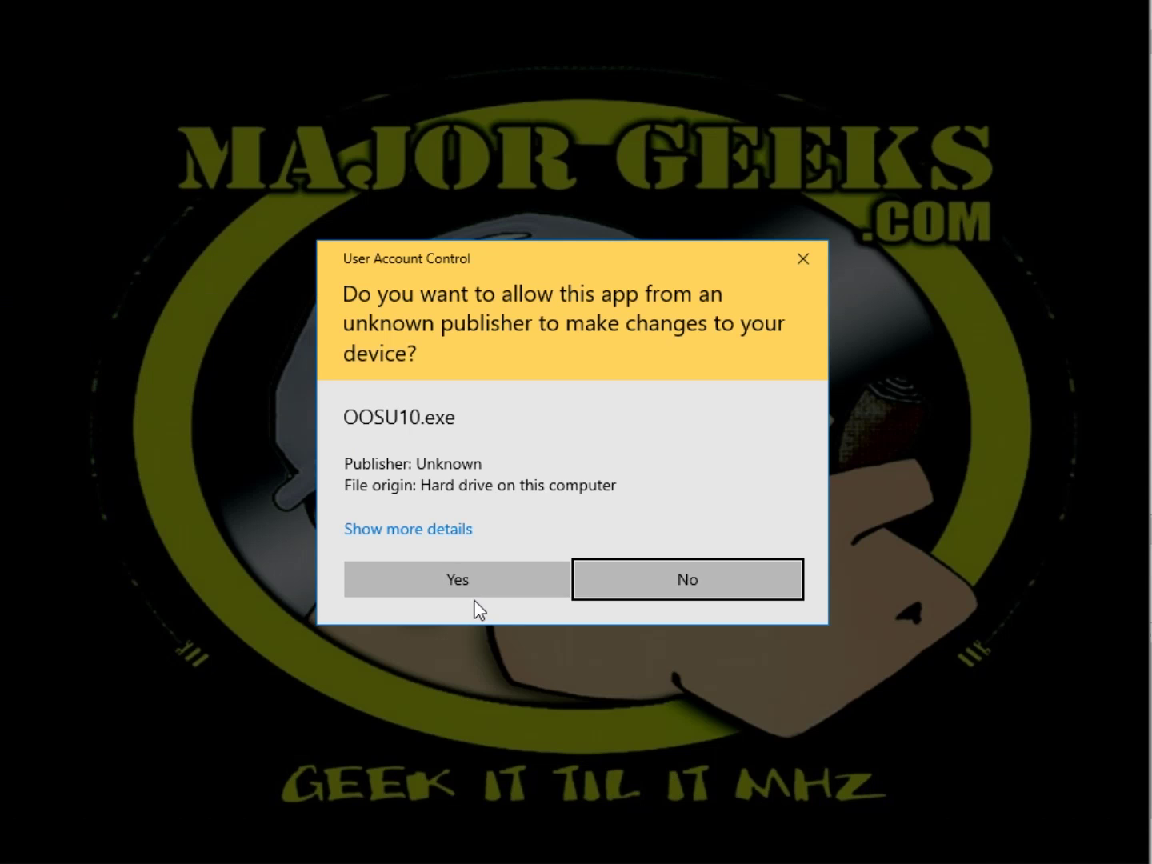
click(479, 590)
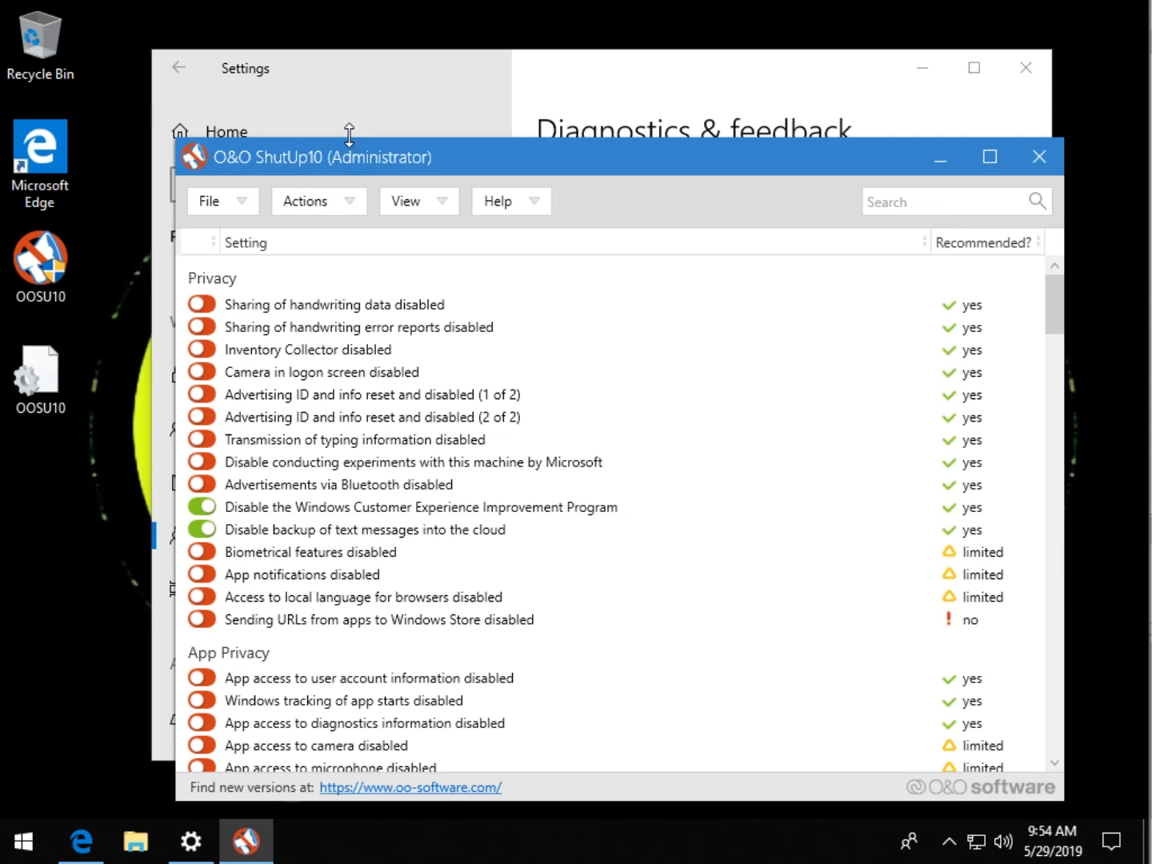
drag(344, 160, 308, 164)
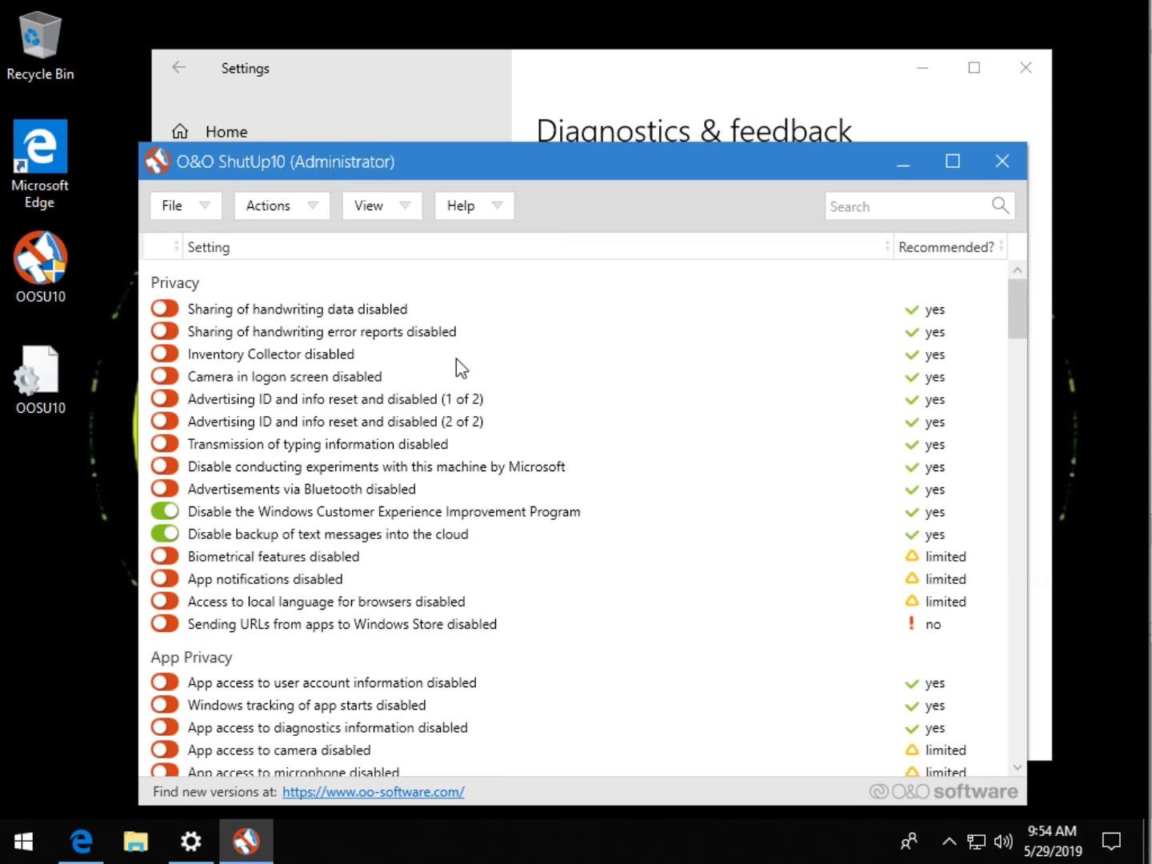
Step: Check the Diagnostics page behind ShutUp10, then scroll ShutUp10's list to the Security section
click(902, 164)
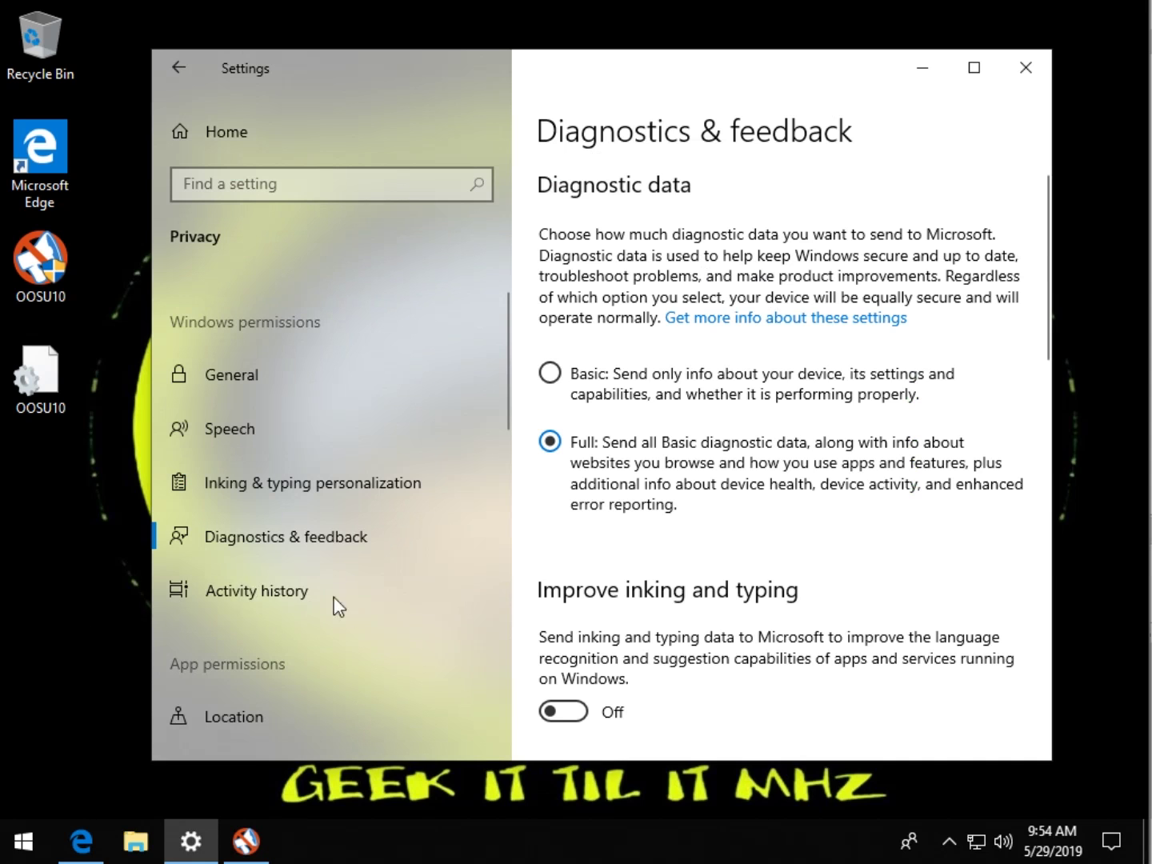
click(243, 841)
scroll(465, 544, down, 5)
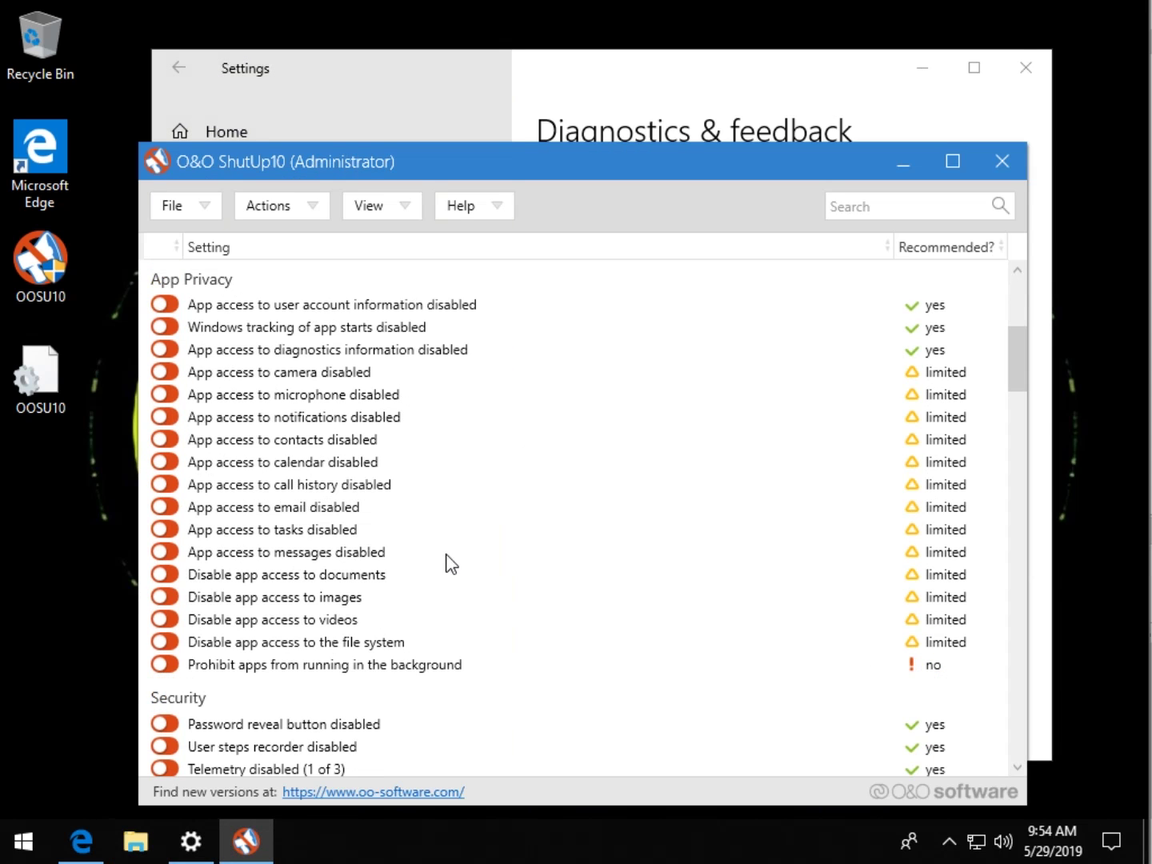
scroll(445, 573, down, 3)
scroll(440, 571, down, 1)
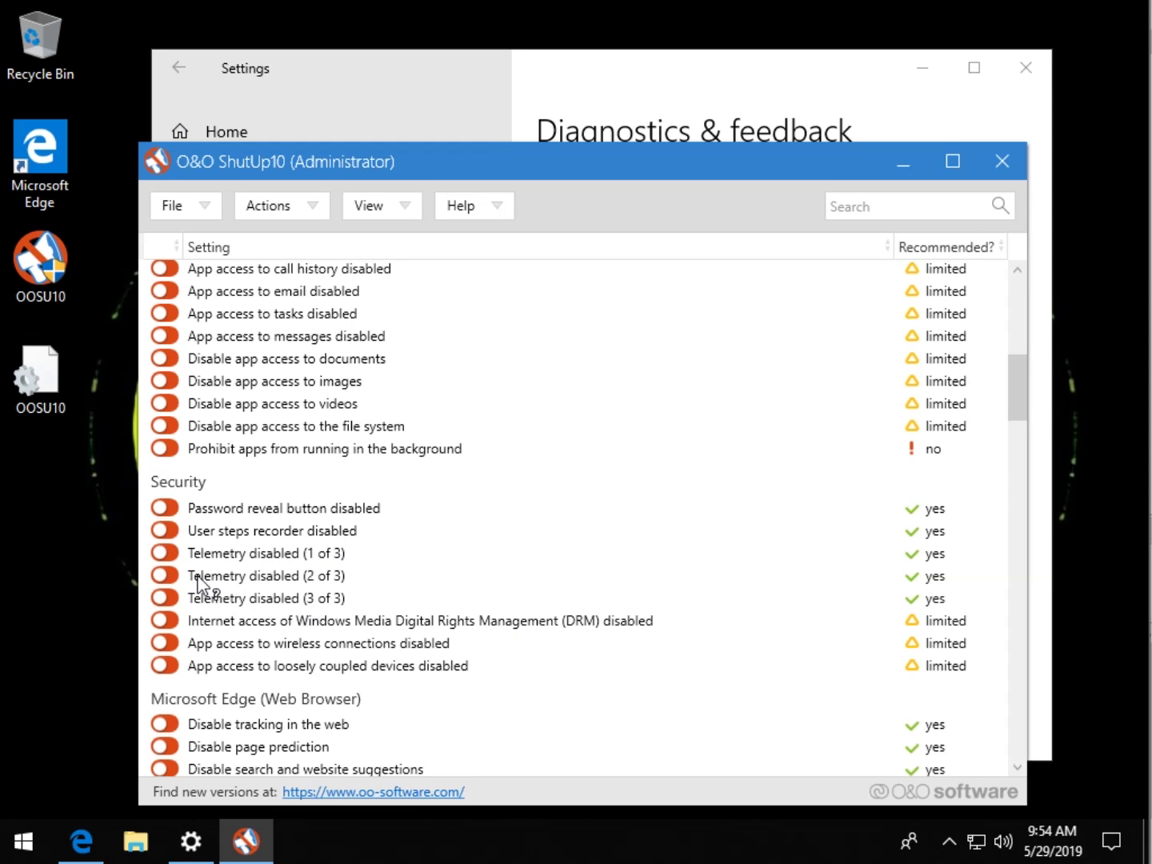
Step: Hide ShutUp10, switch Diagnostic data from Full to Basic, and close Windows Settings
click(902, 172)
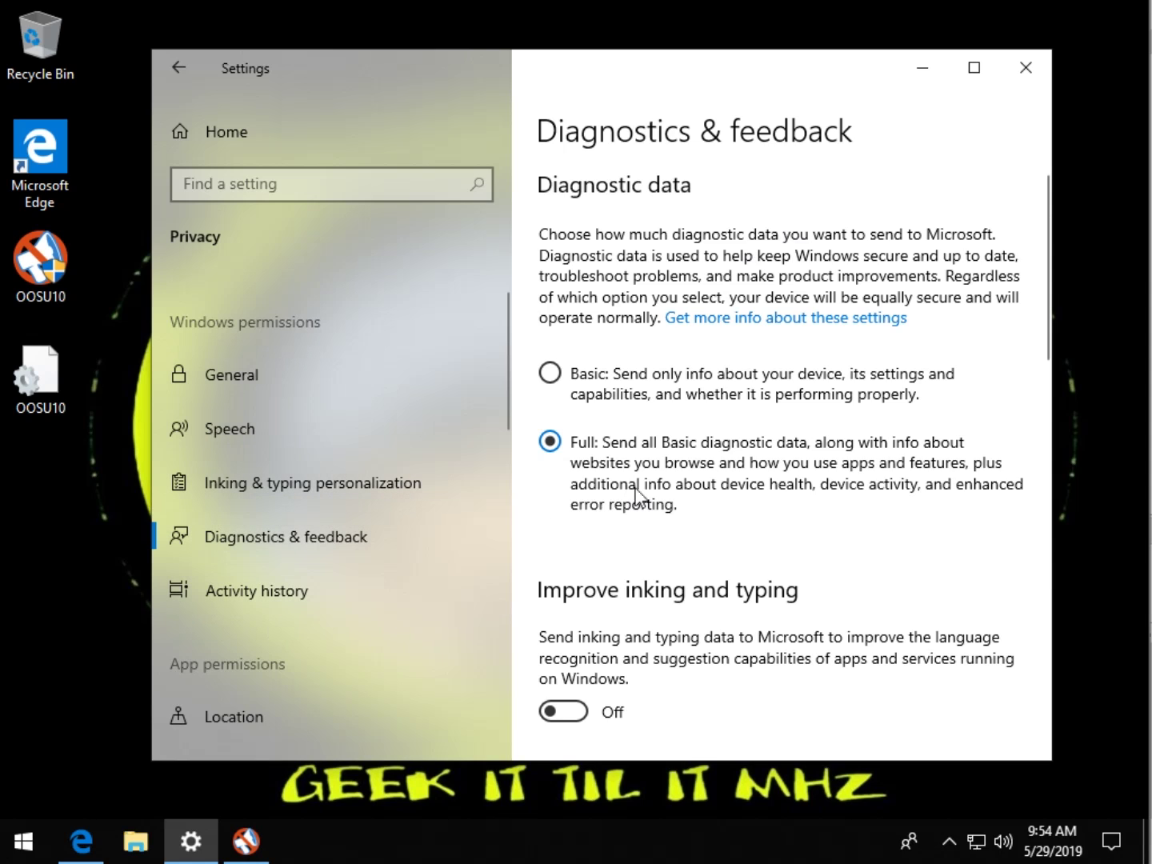
click(550, 372)
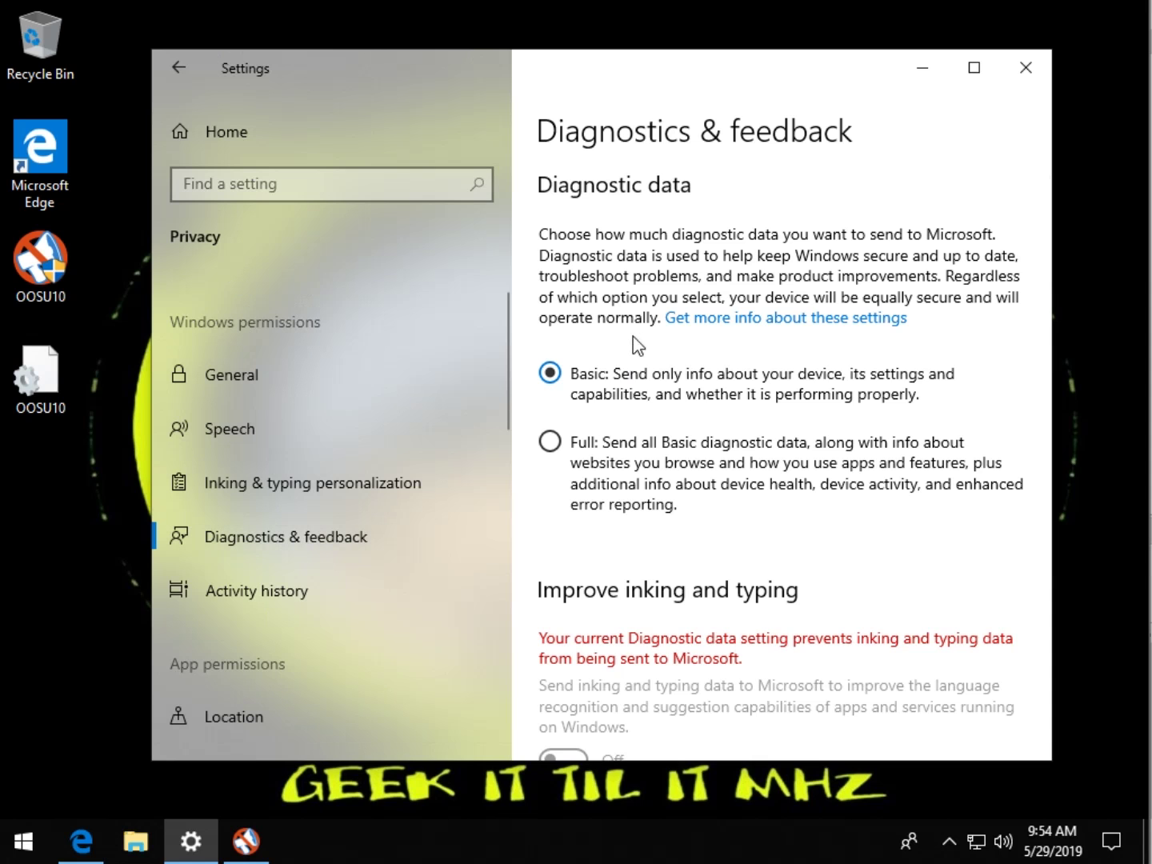
click(1027, 64)
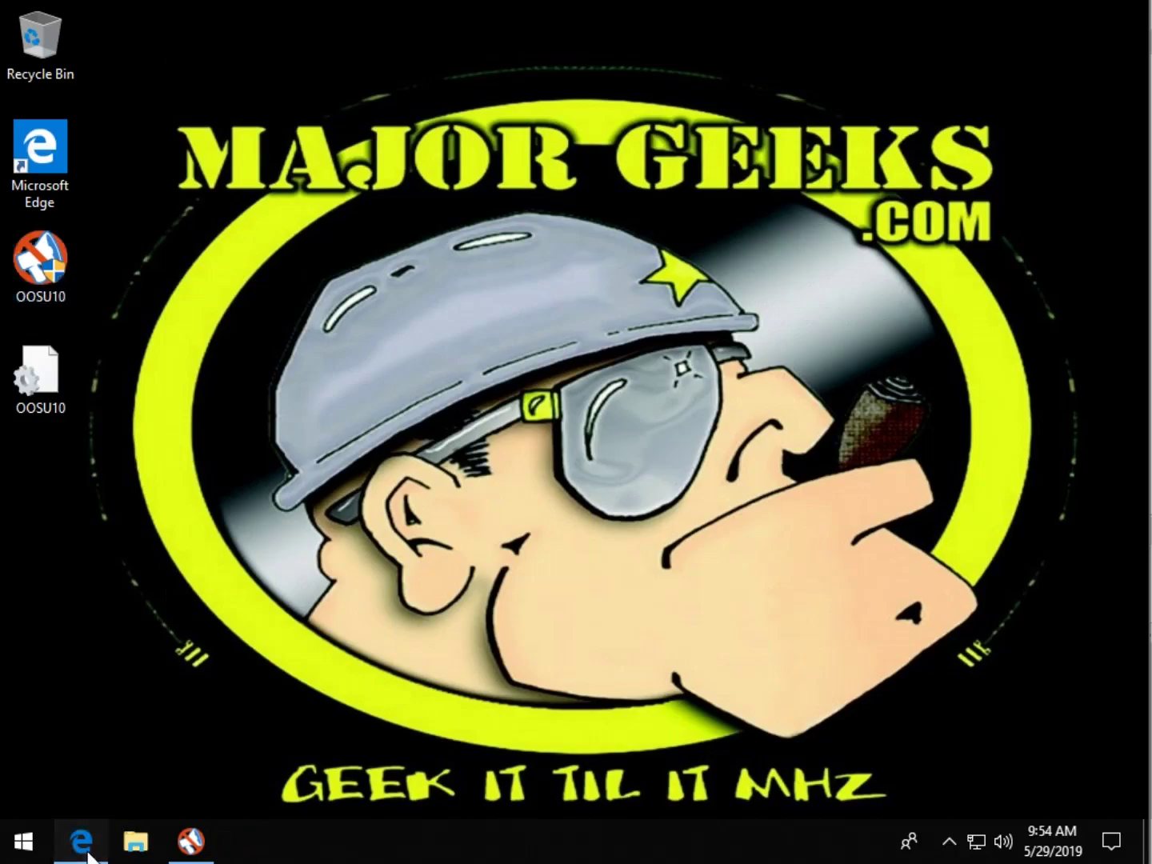
Step: Bring back the MajorGeeks article and scroll down to section 3: Everything Else
click(83, 841)
scroll(502, 471, down, 5)
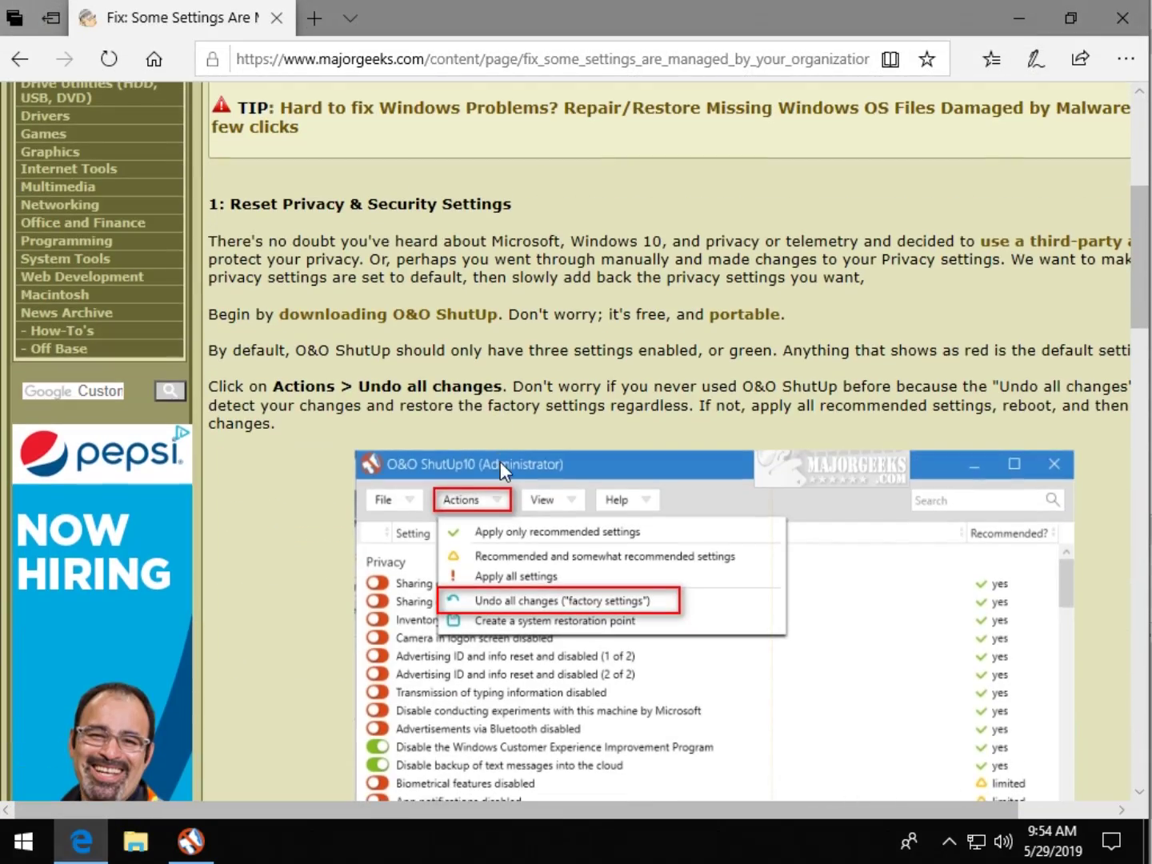
scroll(499, 462, down, 1)
scroll(480, 384, down, 3)
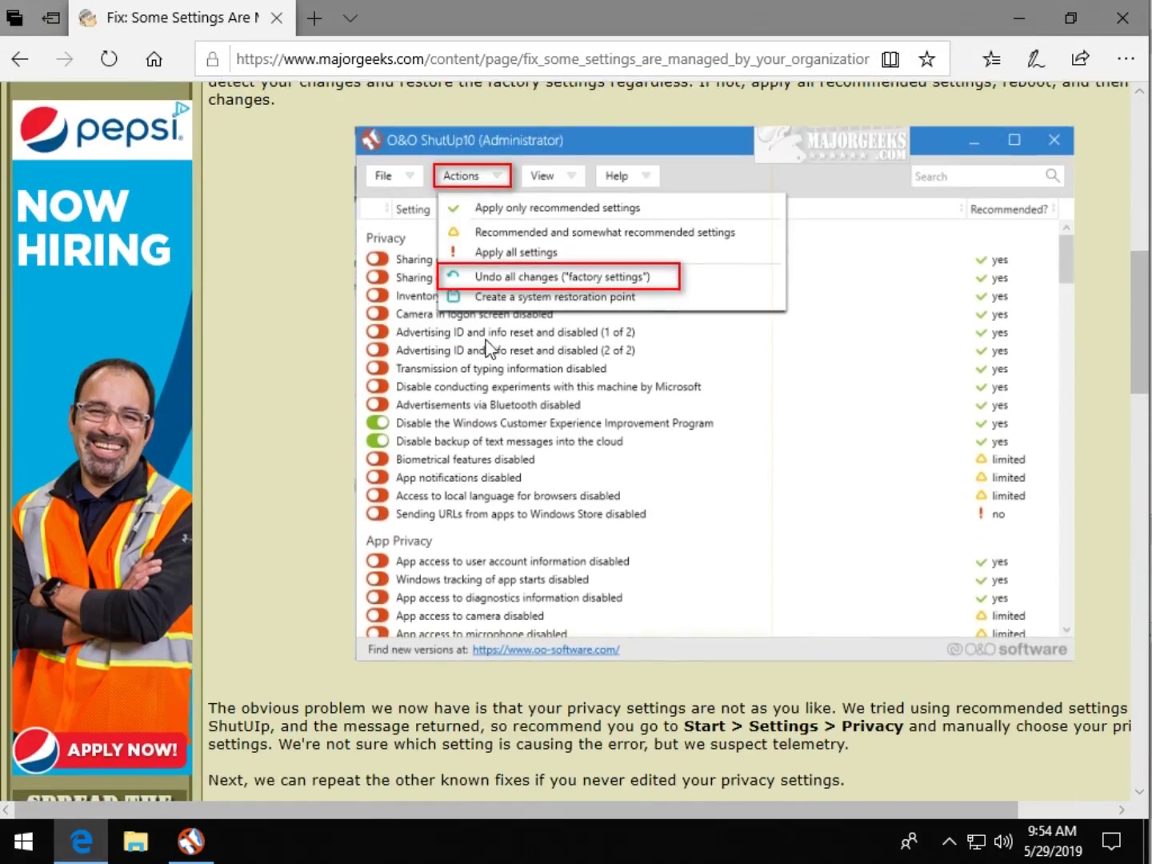
scroll(480, 400, down, 5)
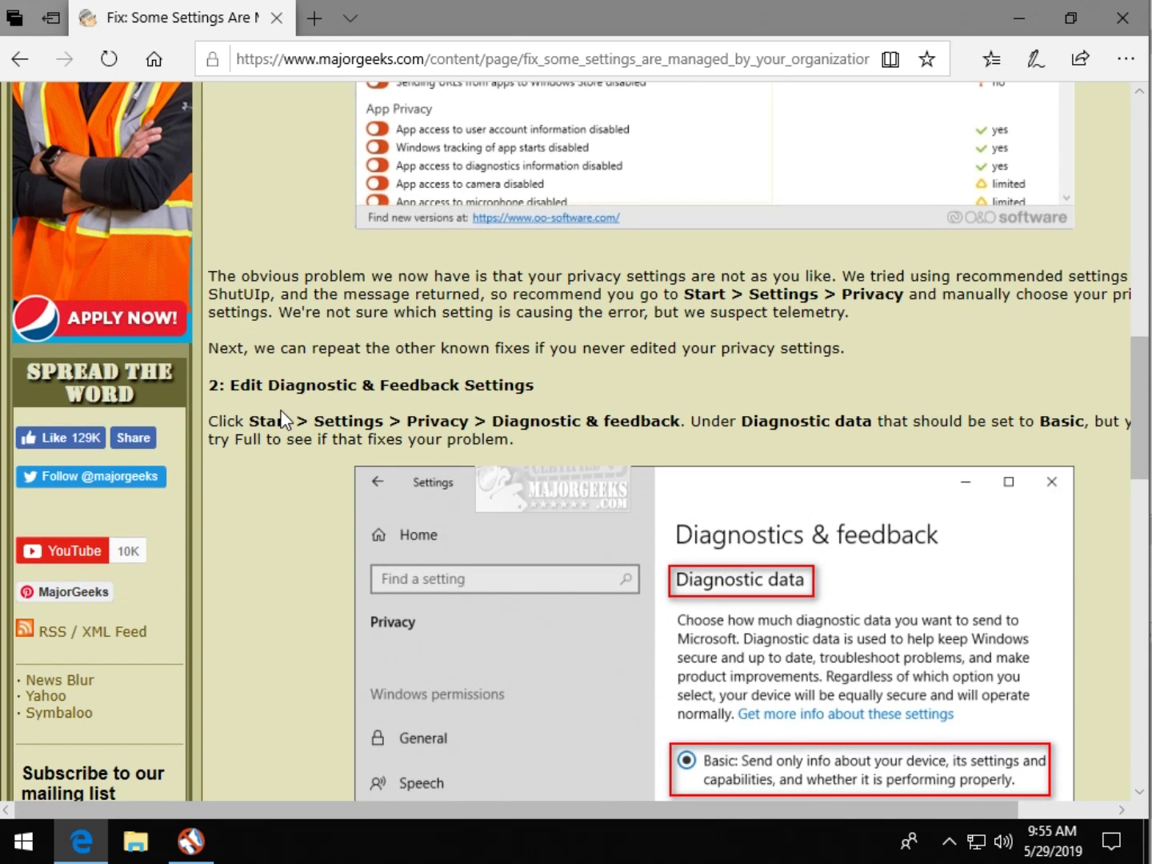
scroll(326, 426, down, 1)
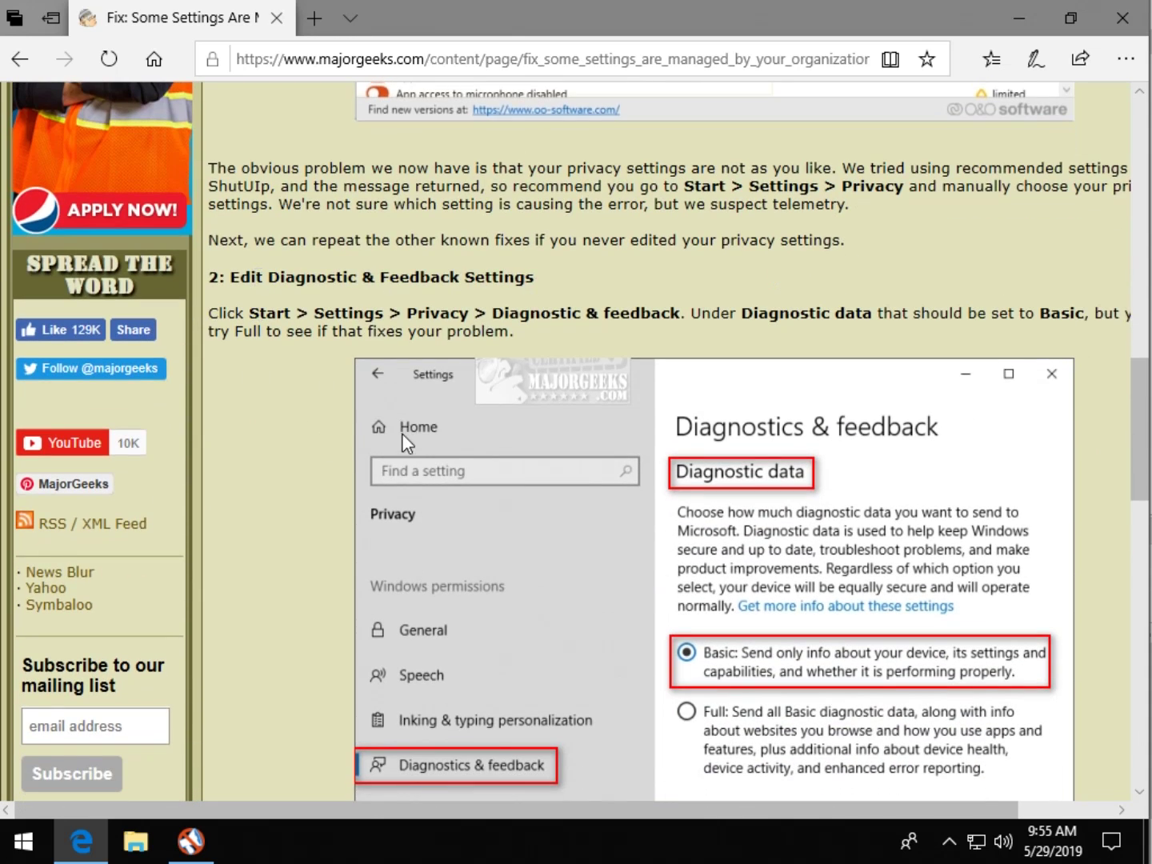
scroll(401, 432, down, 2)
scroll(547, 544, down, 3)
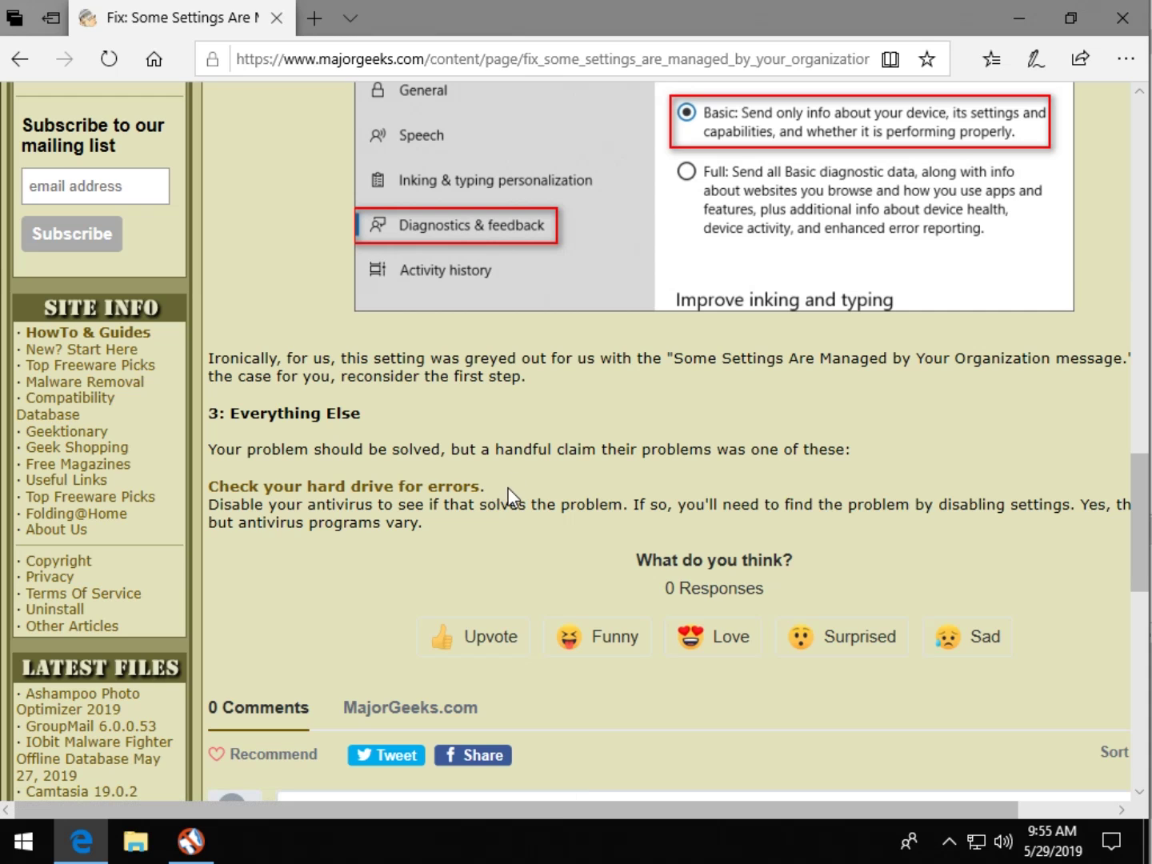
Step: Glance at the 'Check your hard drive for errors' link, return to the article top, and close Edge
click(399, 487)
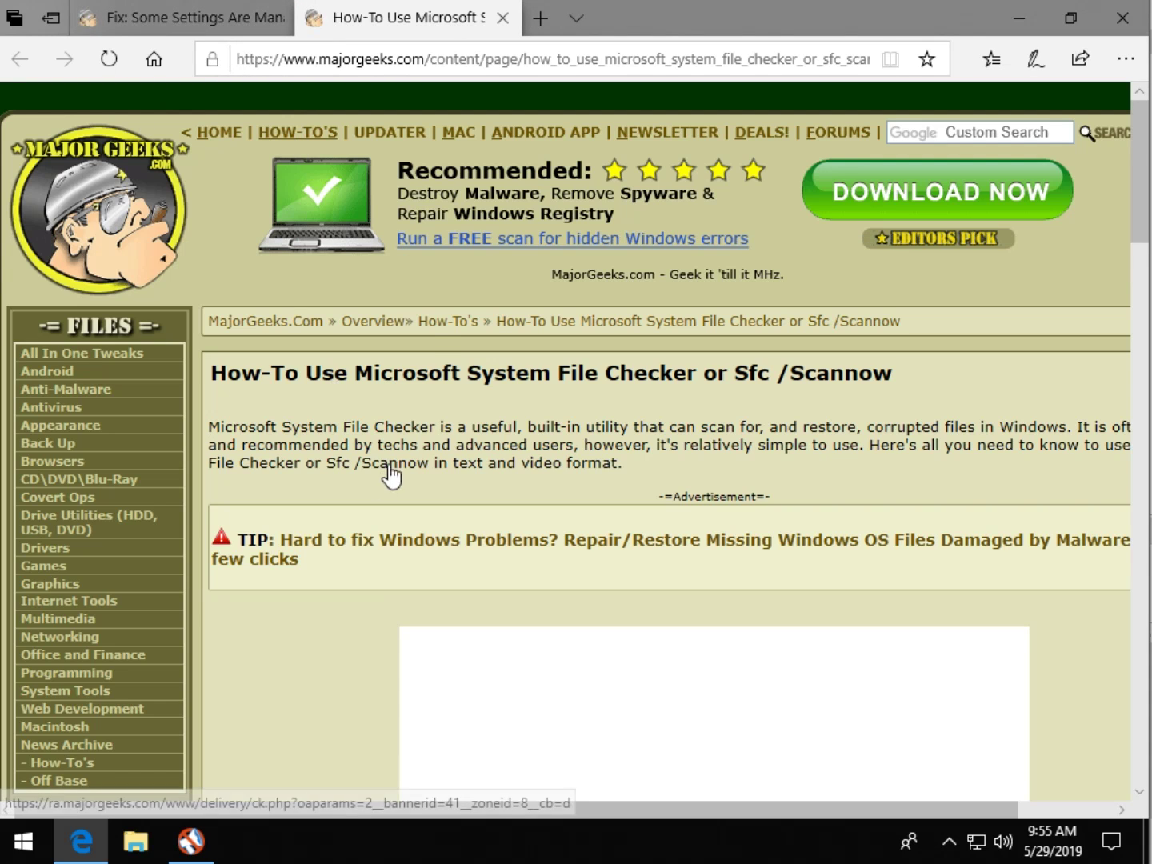
scroll(431, 413, down, 1)
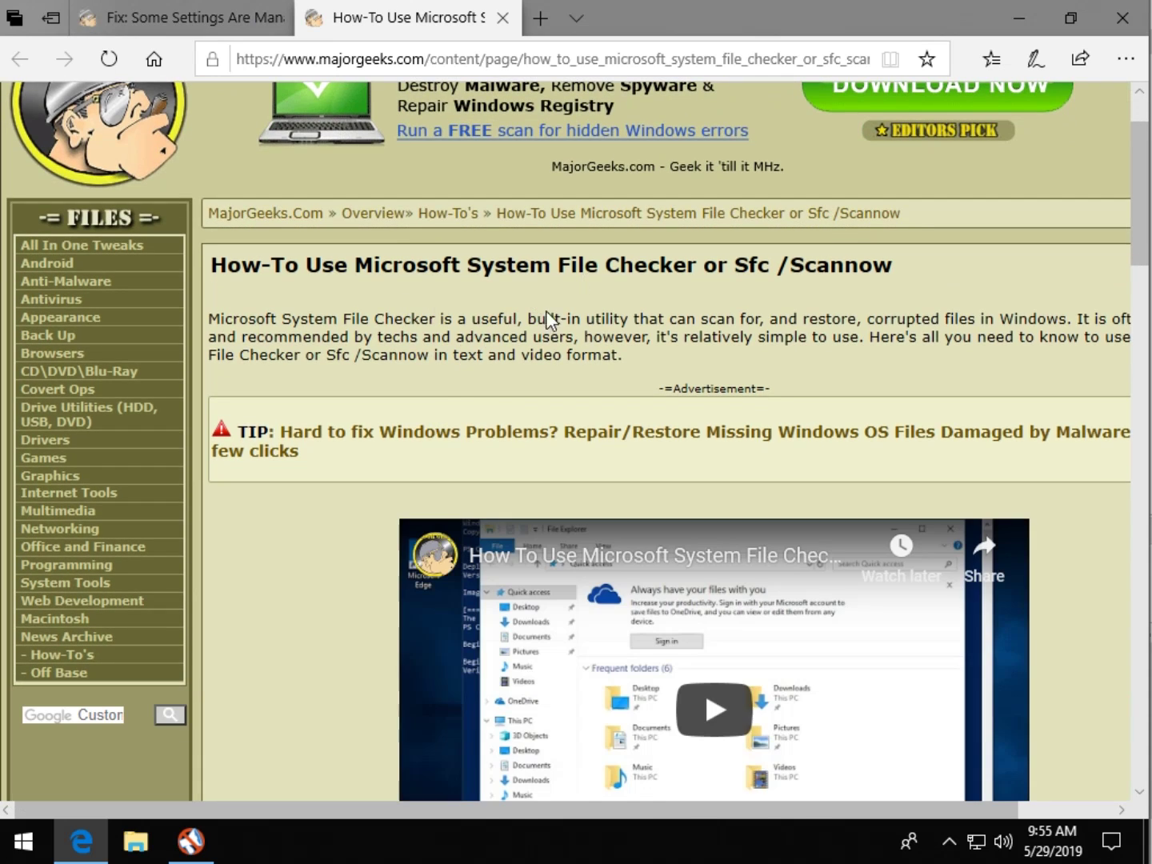
click(507, 29)
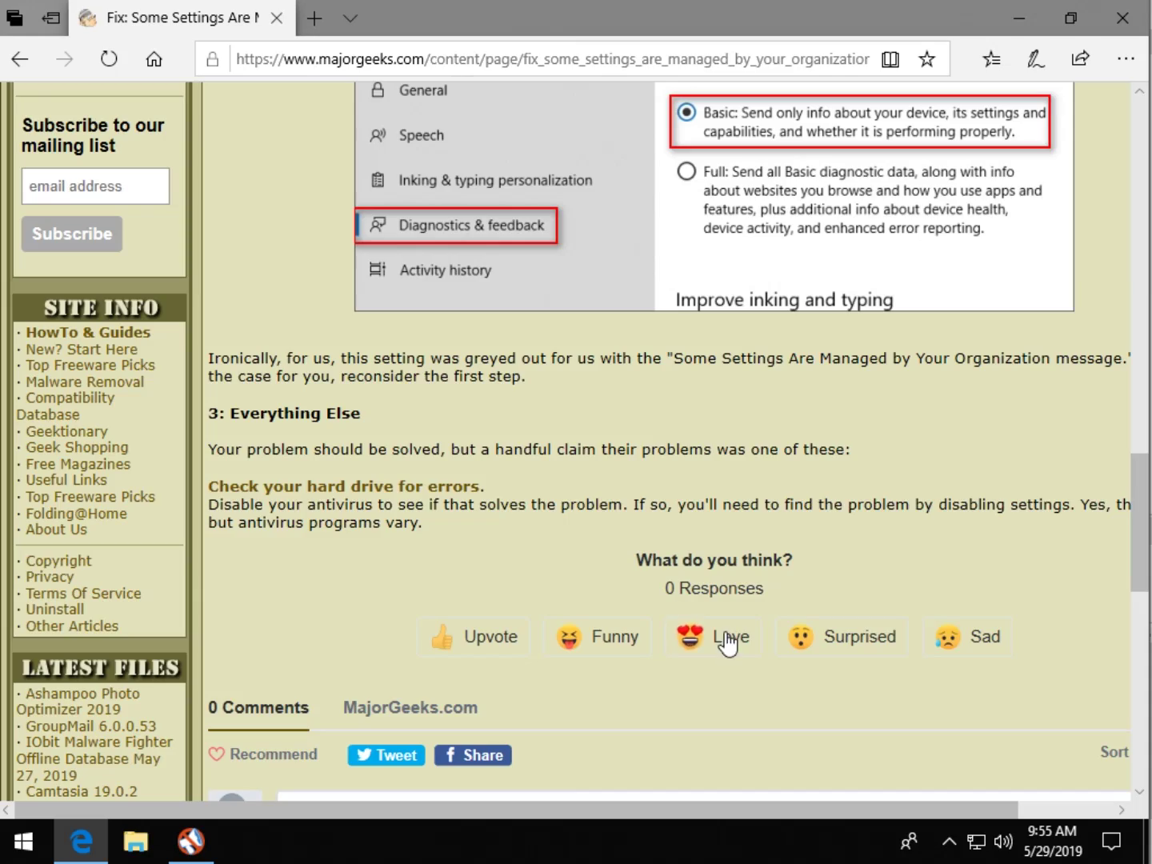
scroll(436, 448, up, 10)
scroll(672, 279, up, 10)
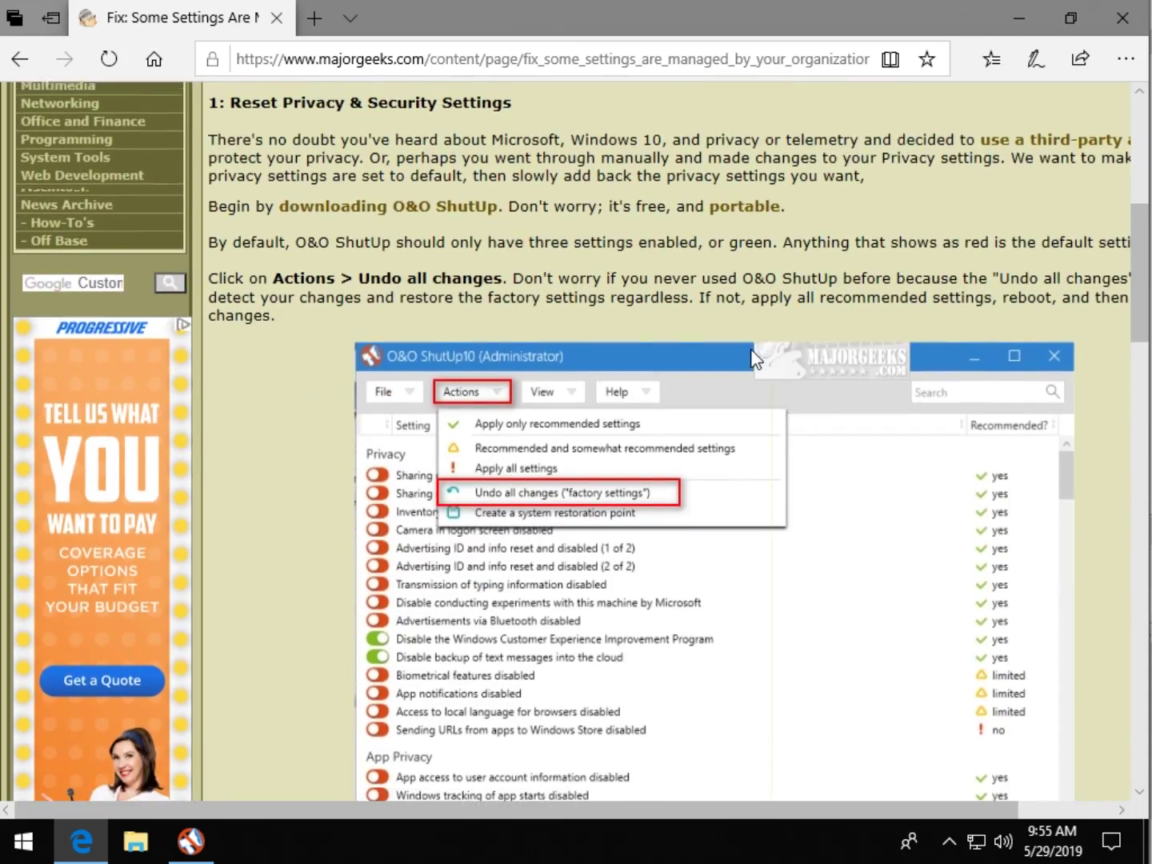
scroll(985, 95, up, 6)
click(1120, 18)
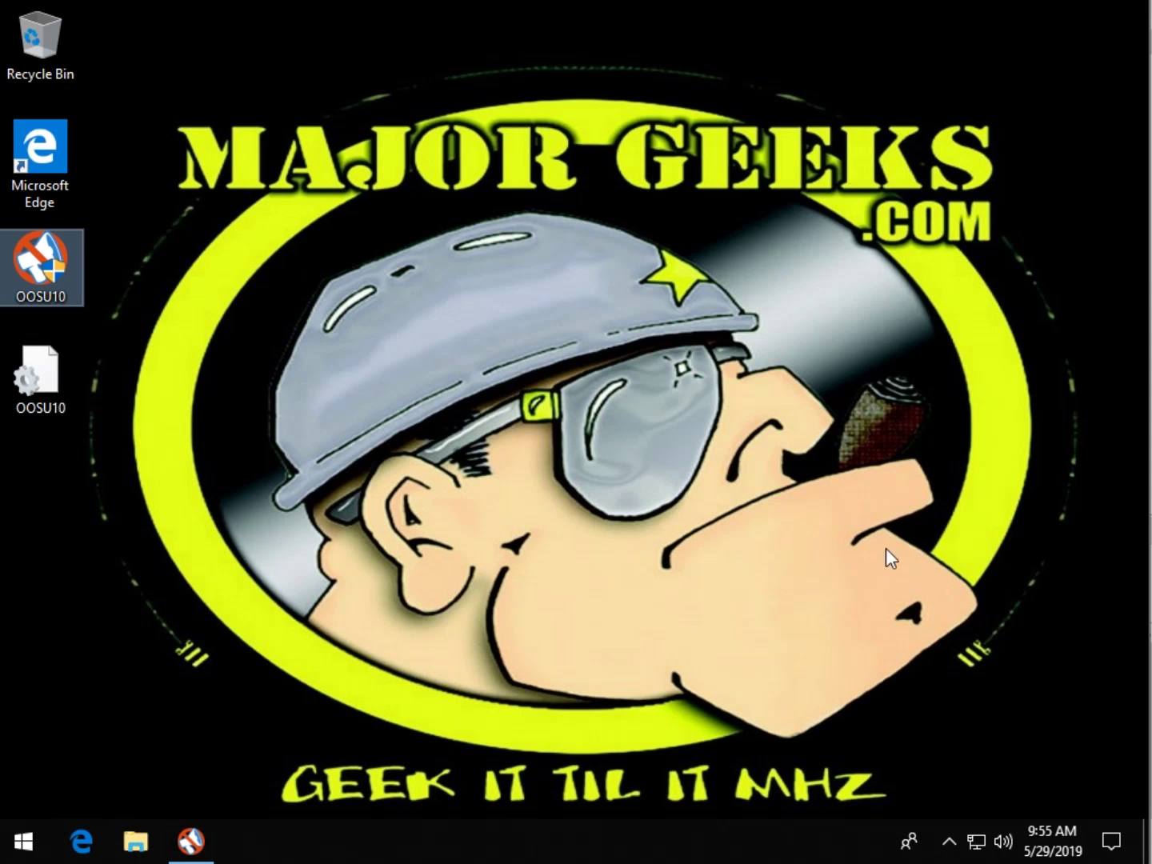
Step: Turn off 'Show People on the taskbar' from the taskbar's right-click menu
right_click(911, 844)
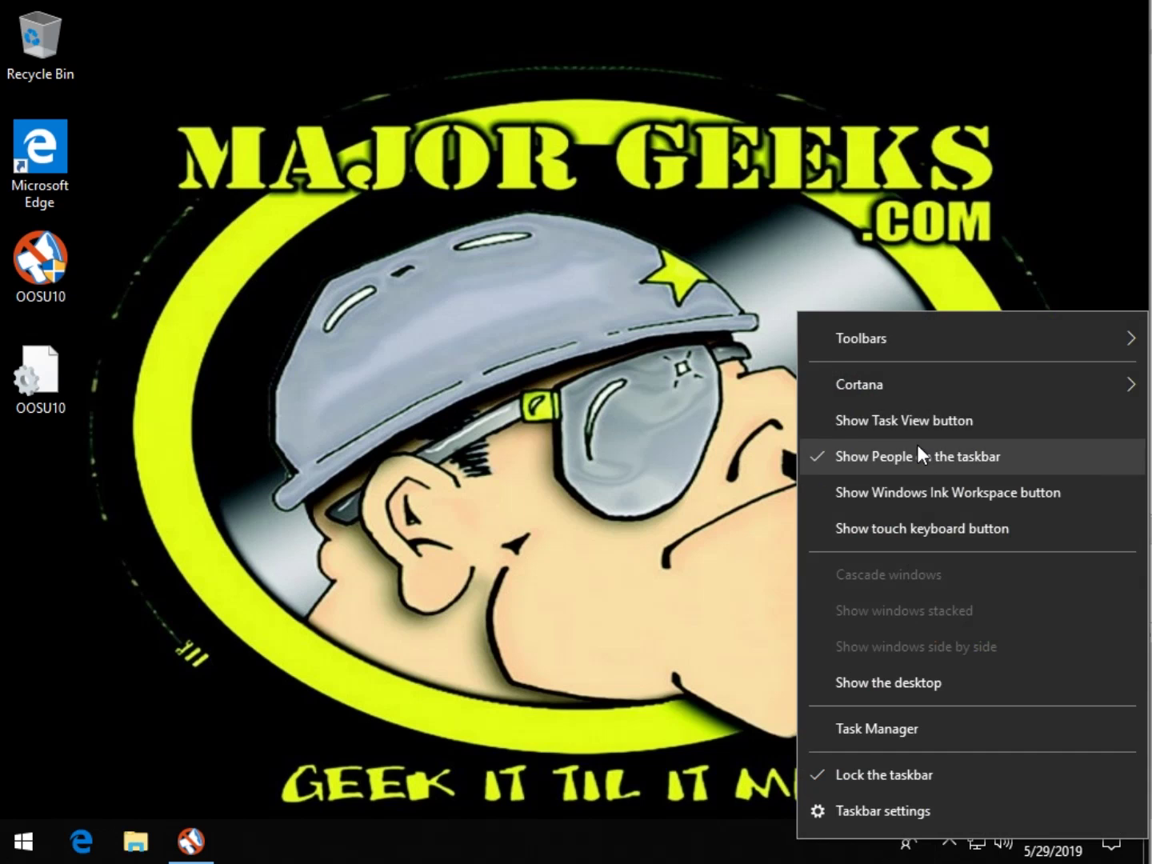
click(917, 454)
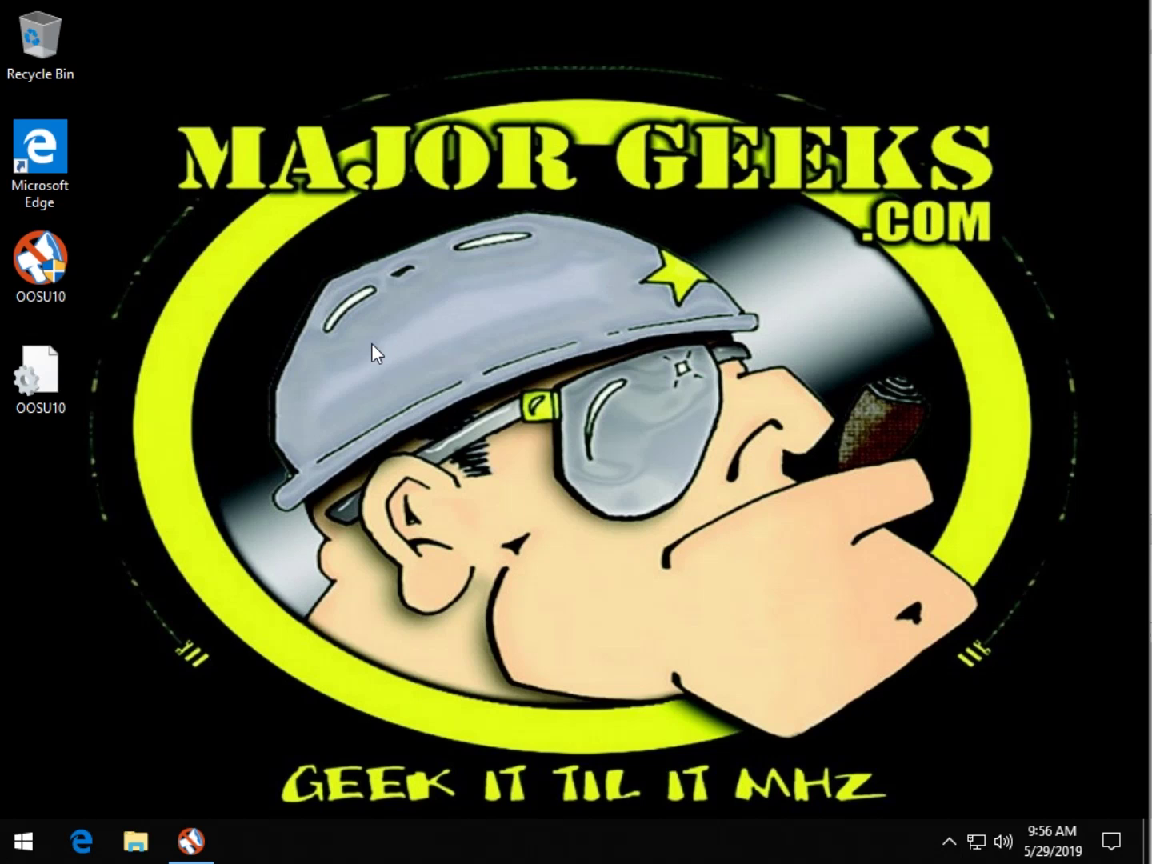
Step: Relaunch OOSU10 with administrator rights, dismiss the Actions menu unapplied, and move the window up
click(32, 265)
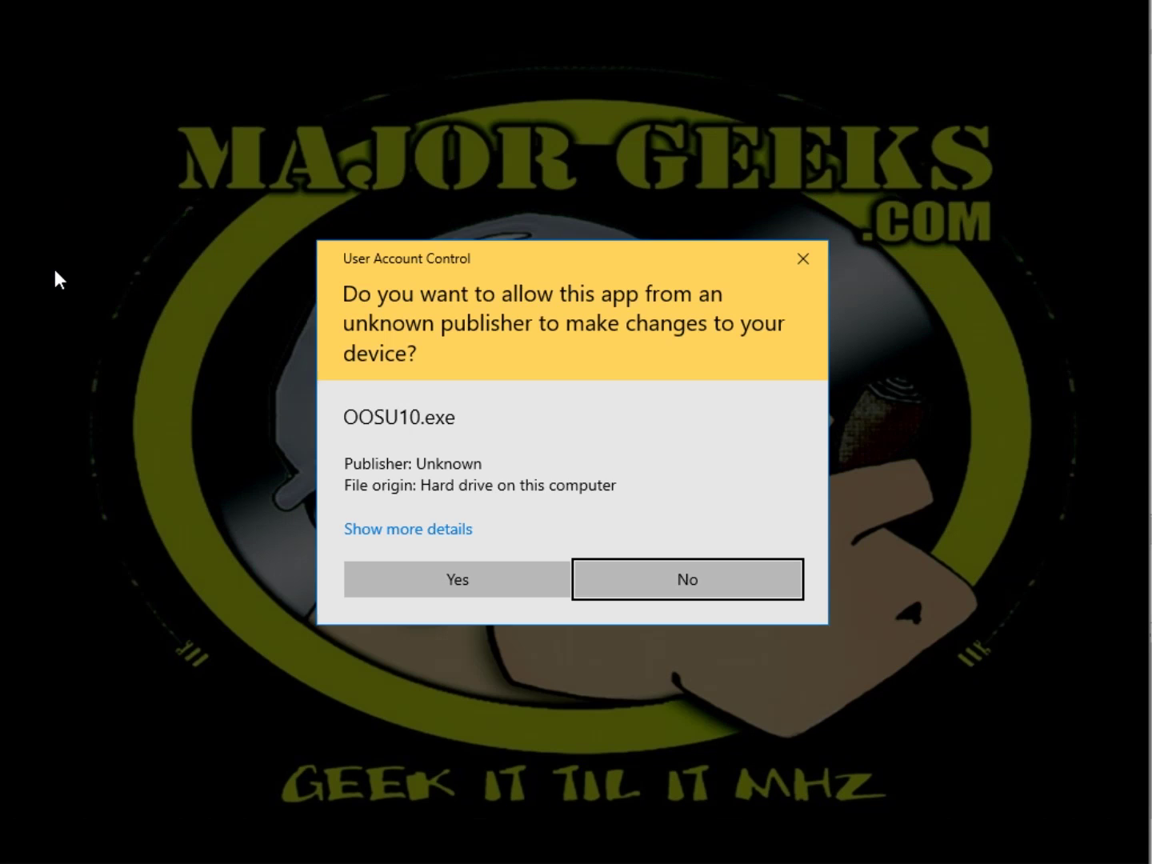
click(486, 579)
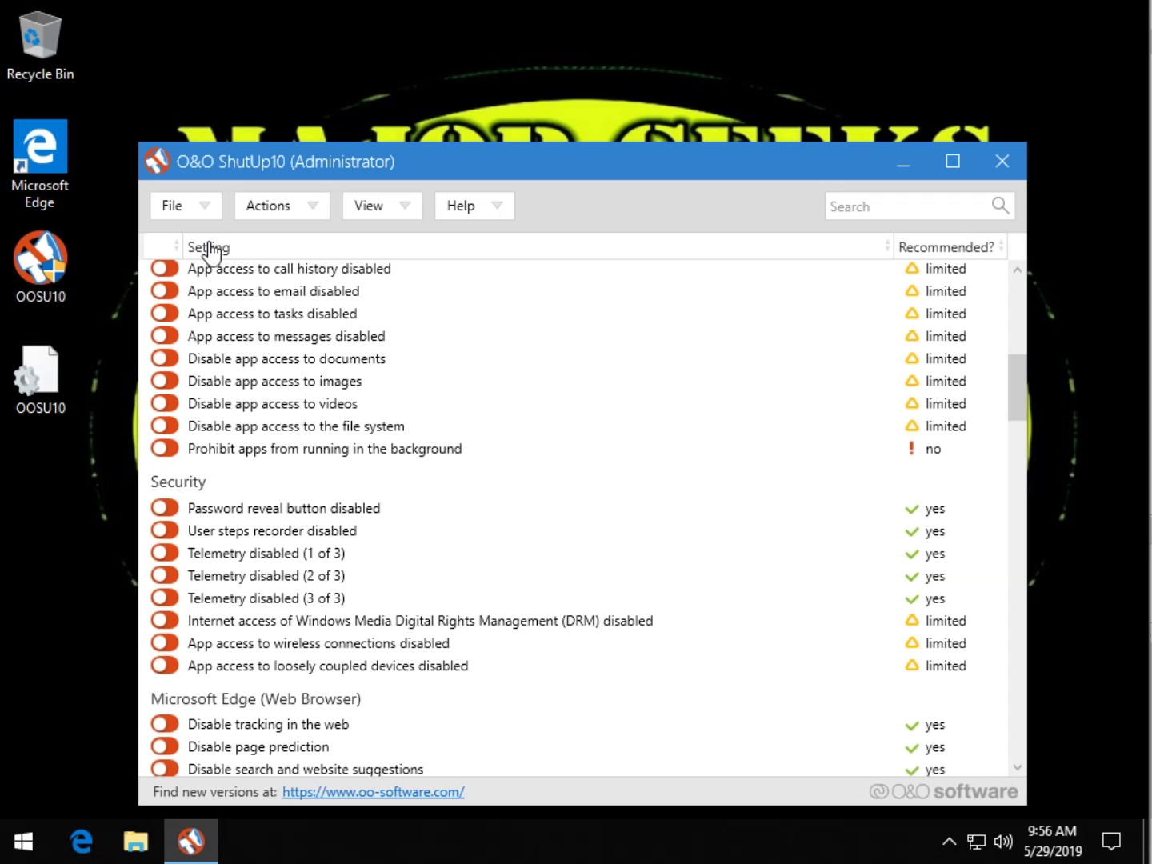
click(316, 206)
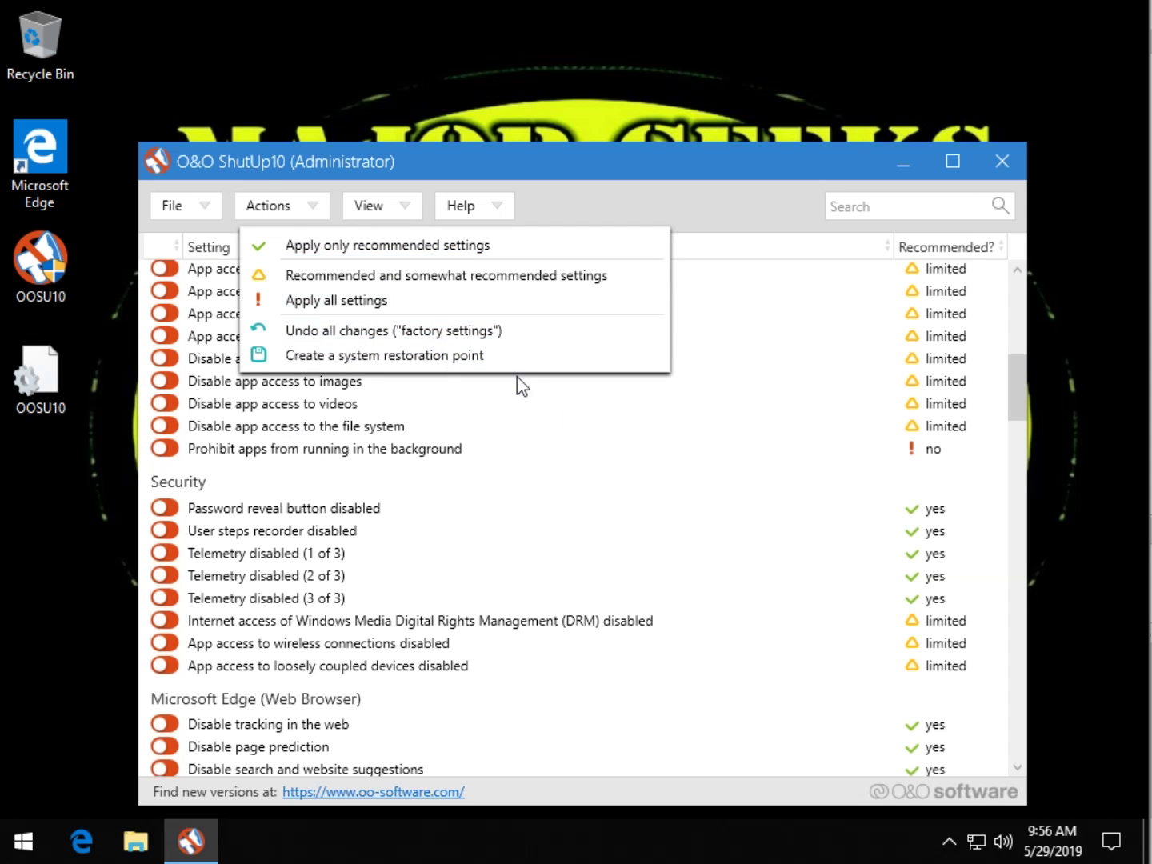
click(571, 152)
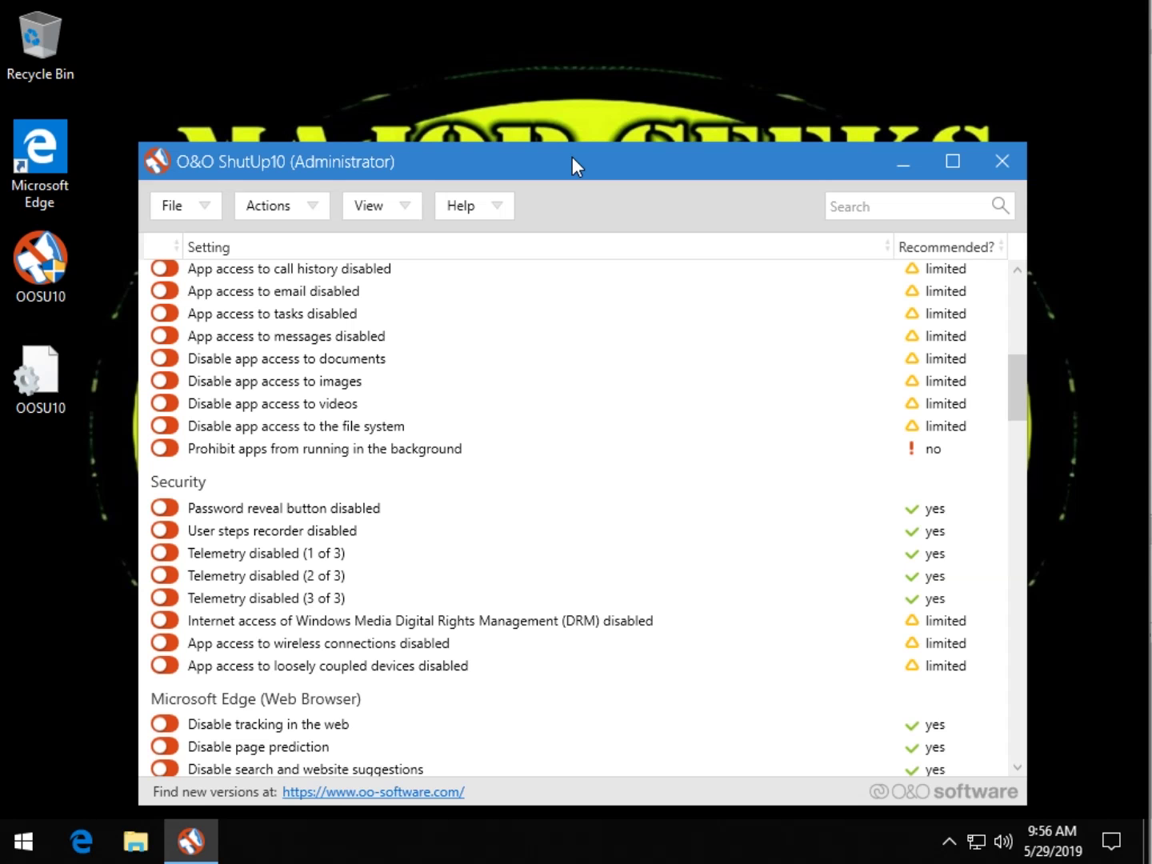
drag(572, 158, 565, 77)
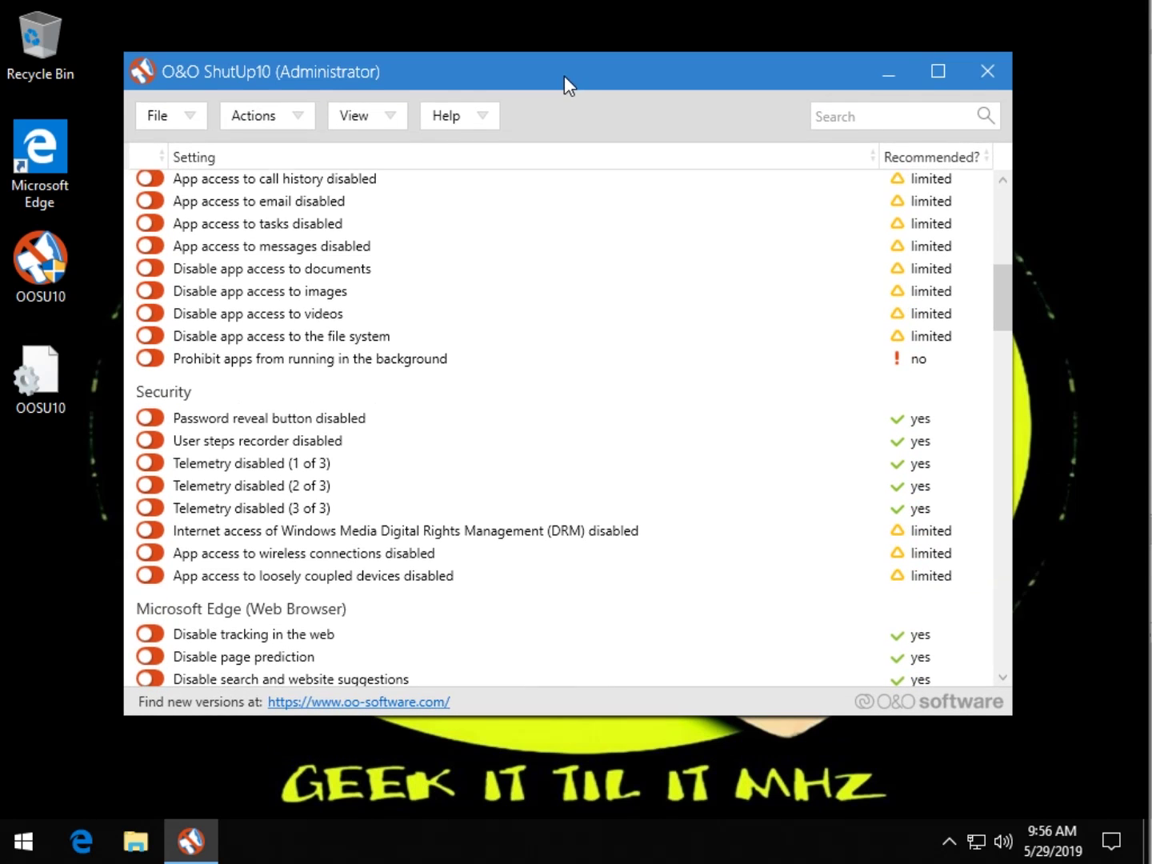
click(890, 76)
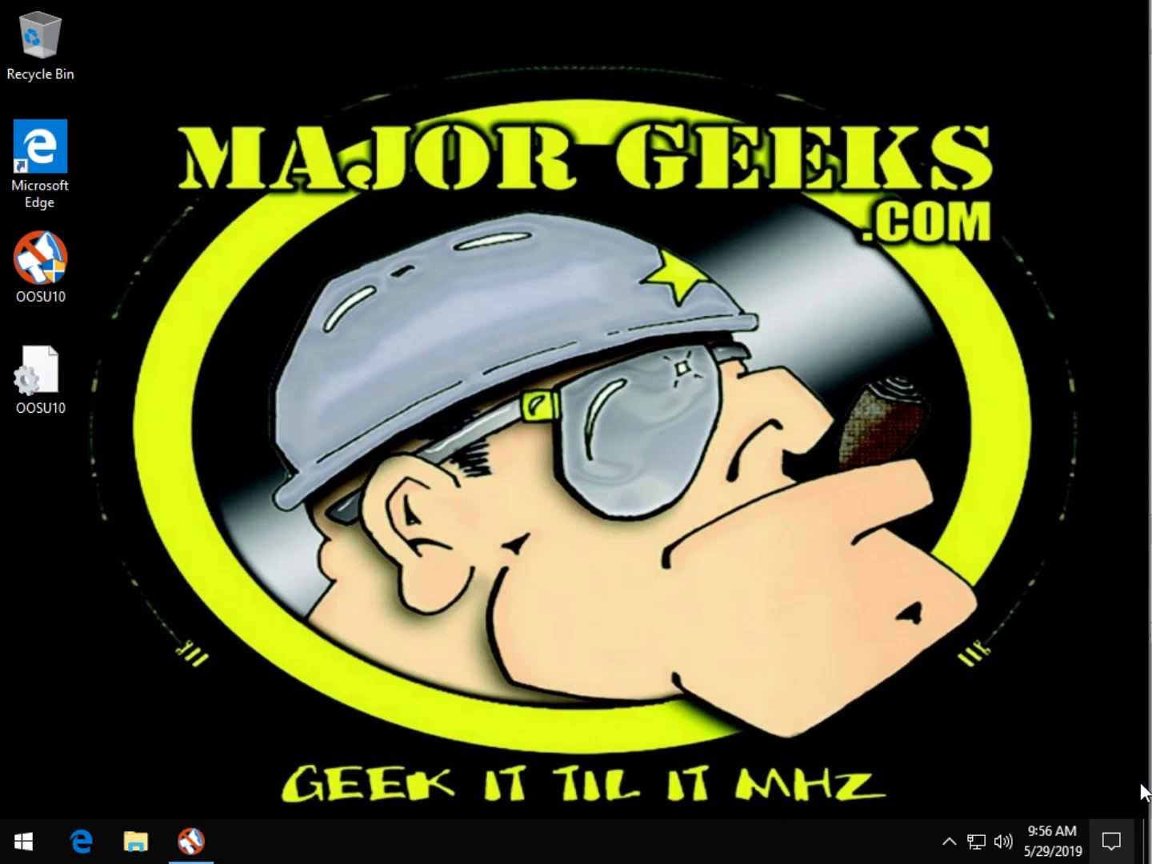